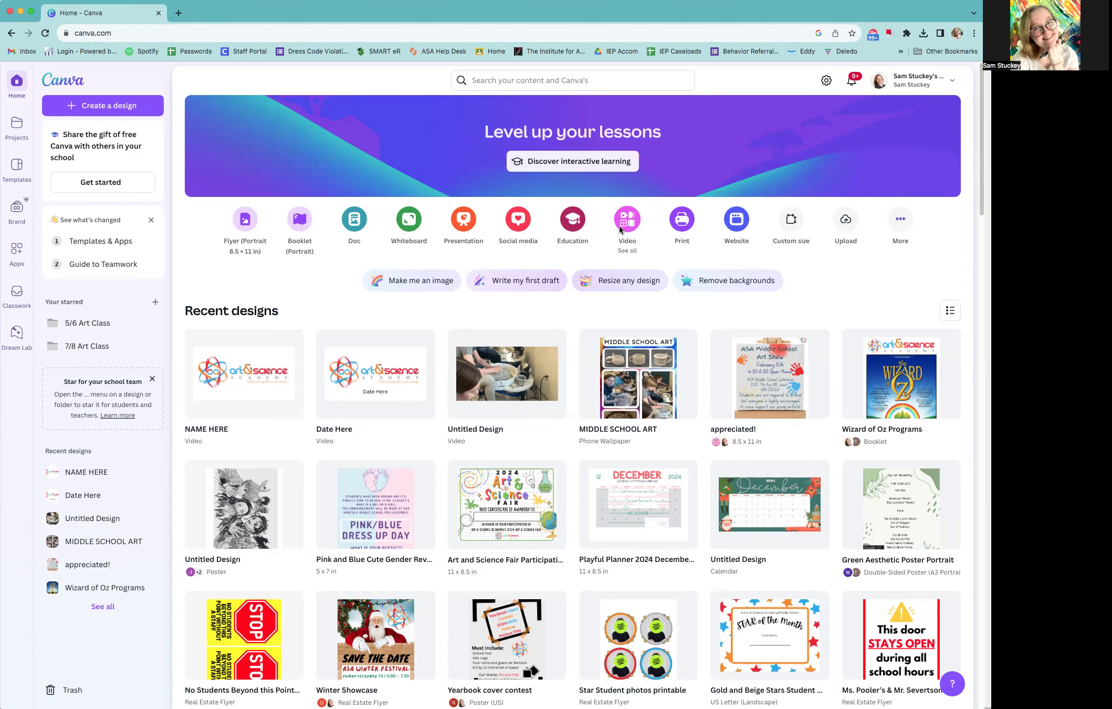
Create a new blank YouTube Video (1080p) design
left_click(620, 226)
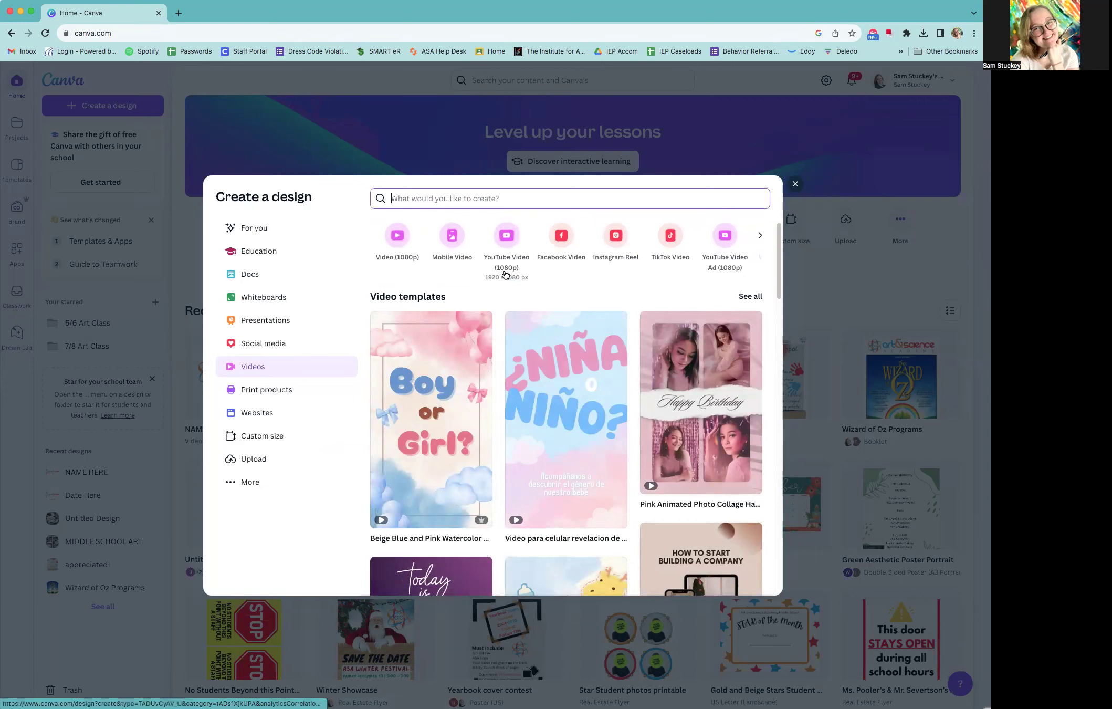
left_click(503, 235)
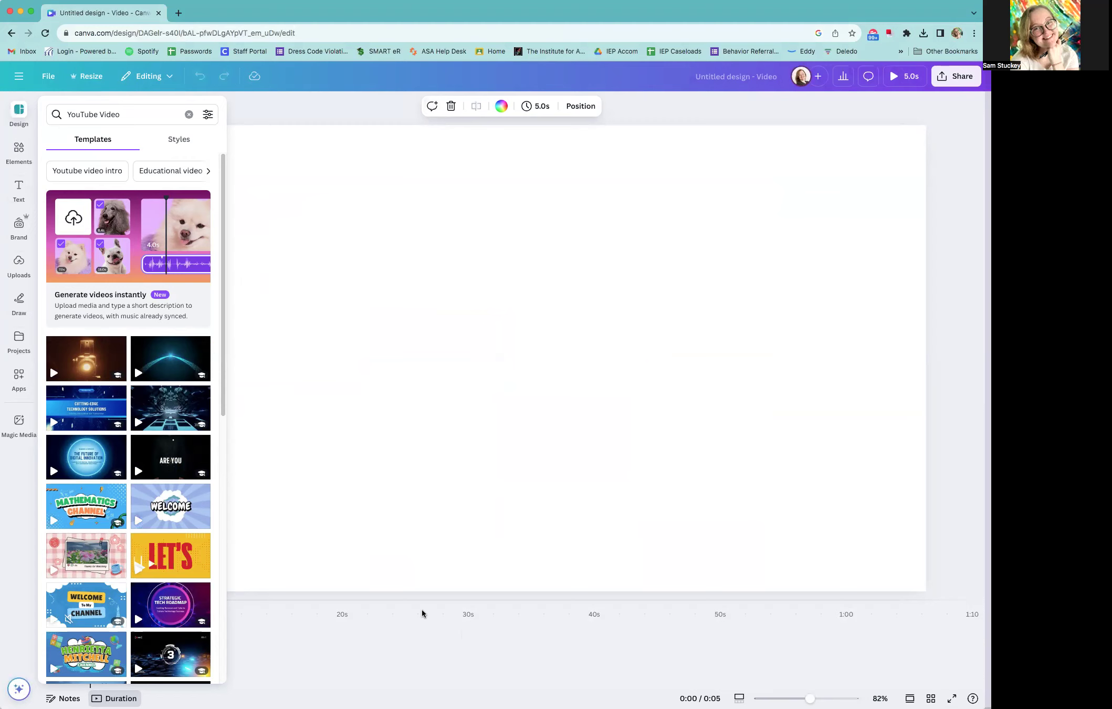
Upload the file Cat With Green Screen.mp4 from the Desktop to the design's media library
left_click(17, 264)
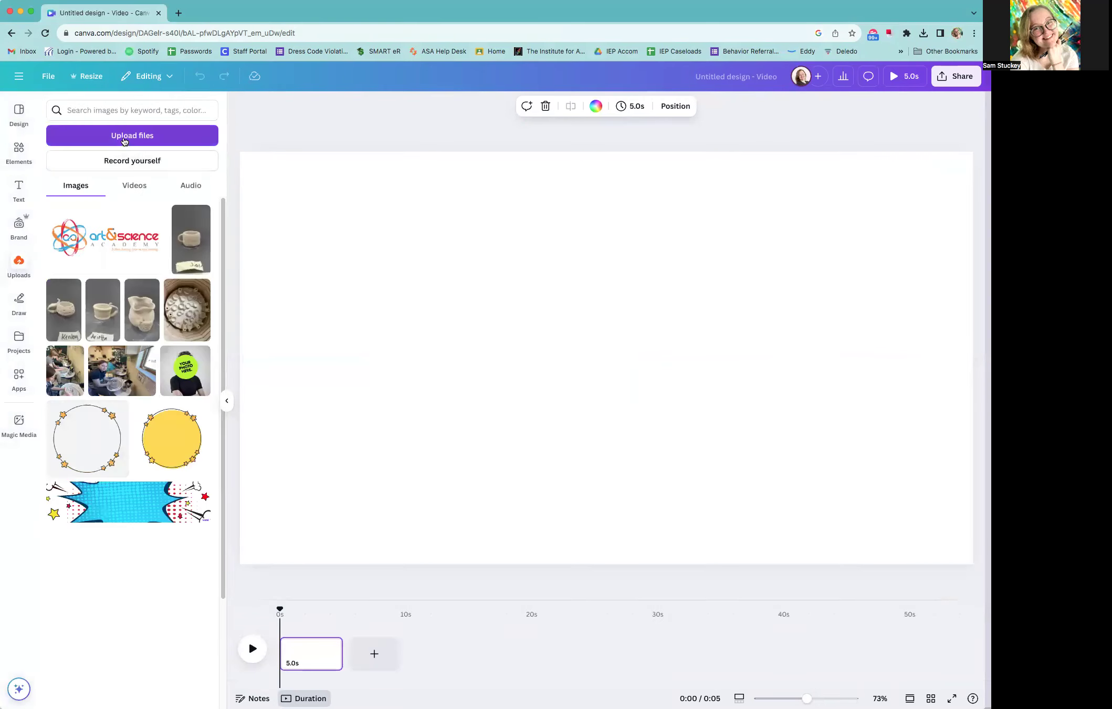
left_click(124, 135)
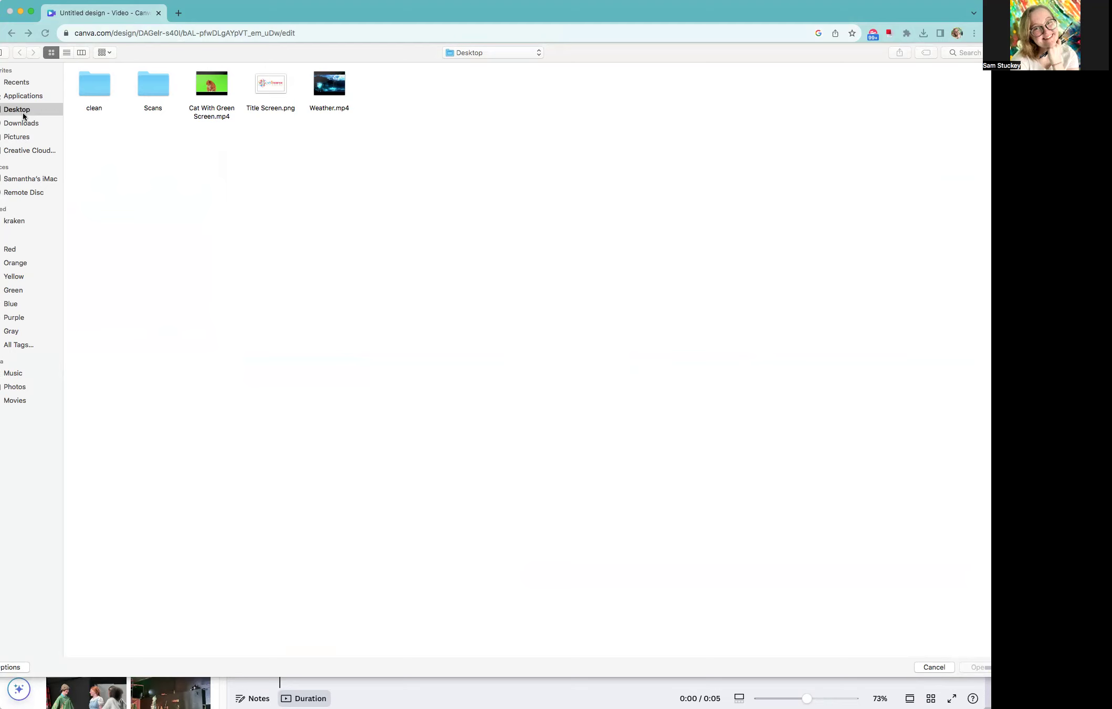
left_click(208, 112)
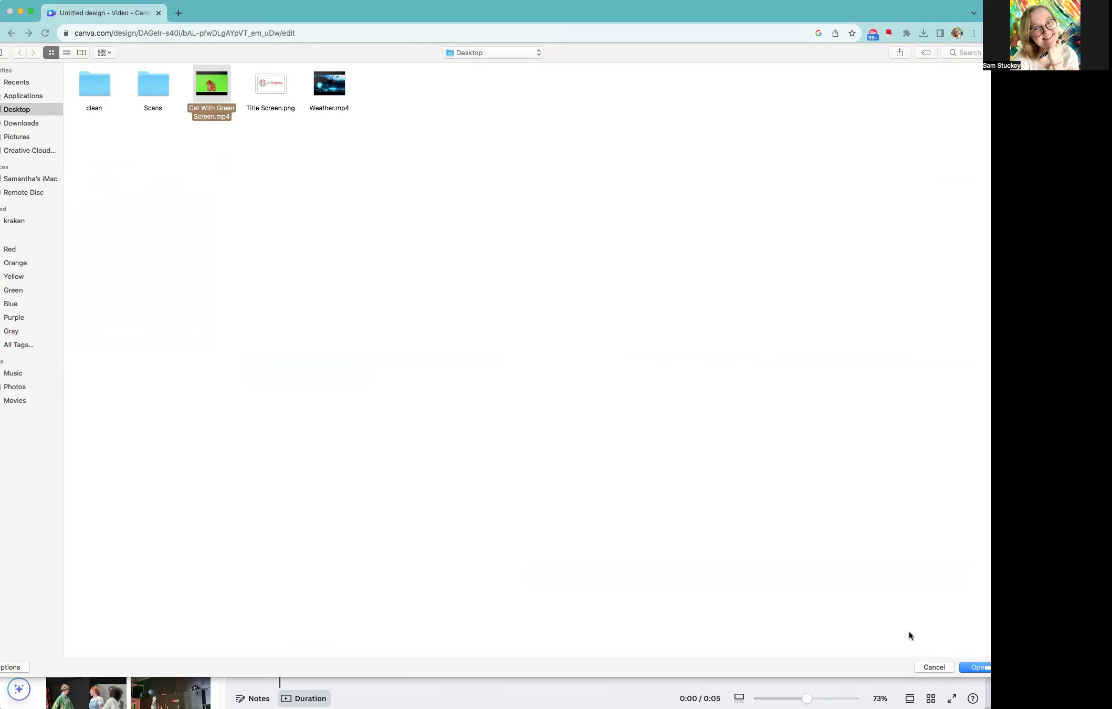
left_click(974, 666)
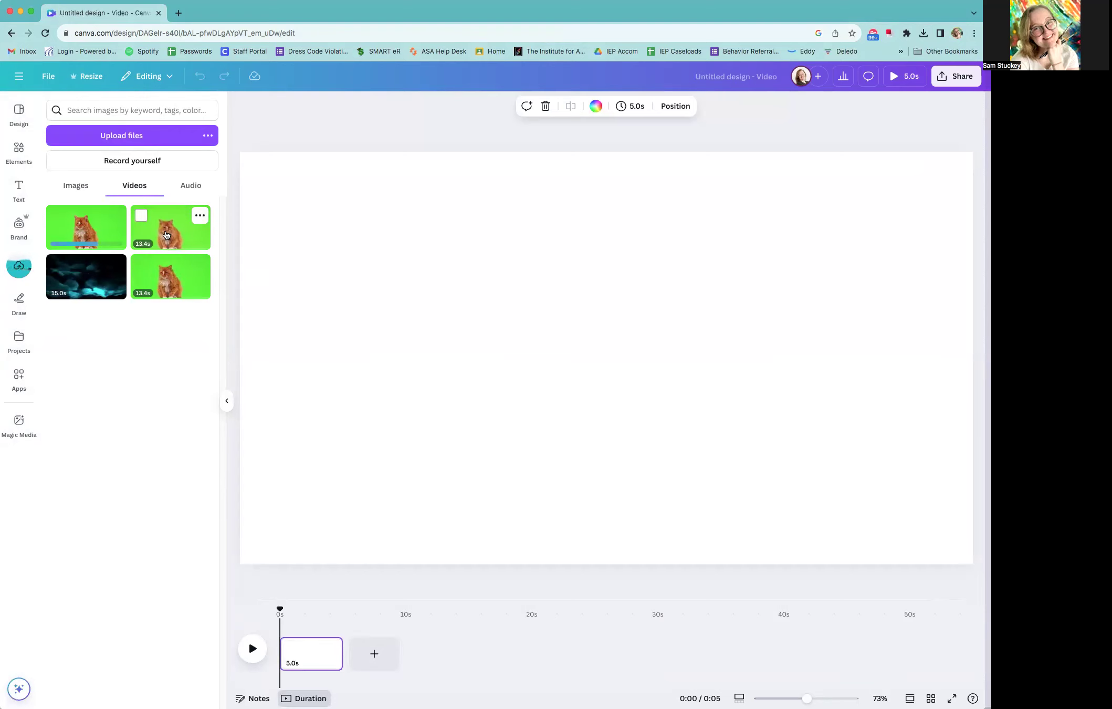
Fill the blank page with the green-screen cat video and trim its page on the timeline to 13.0 seconds
left_click_drag(166, 234, 256, 170)
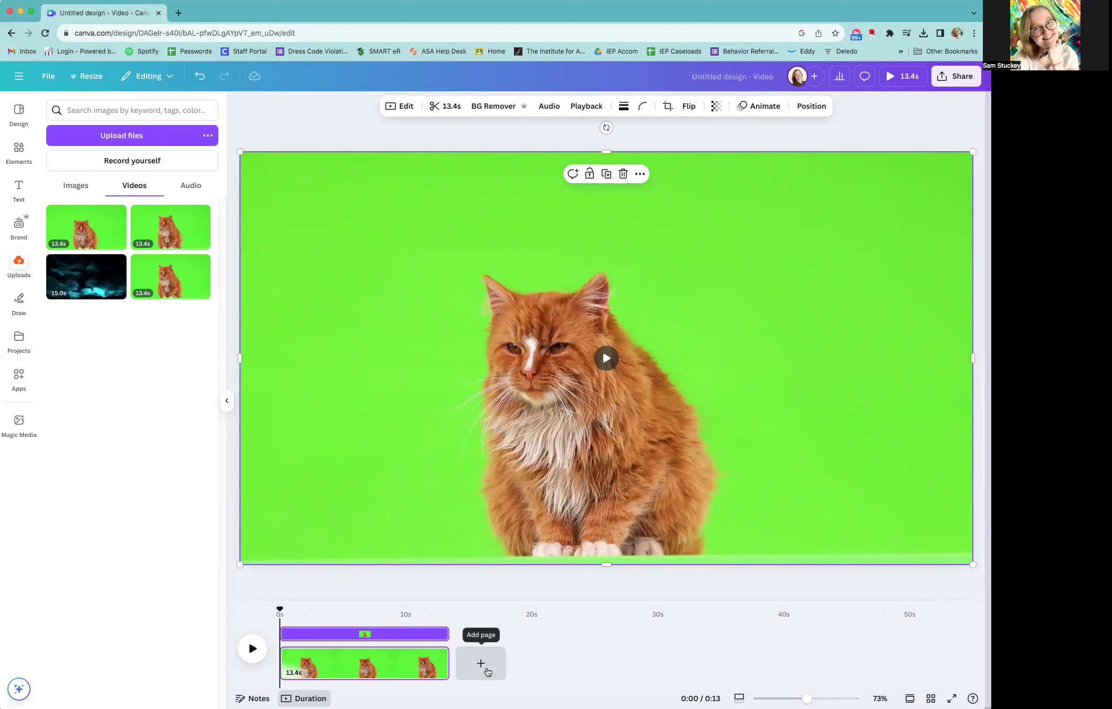
left_click_drag(433, 665, 463, 664)
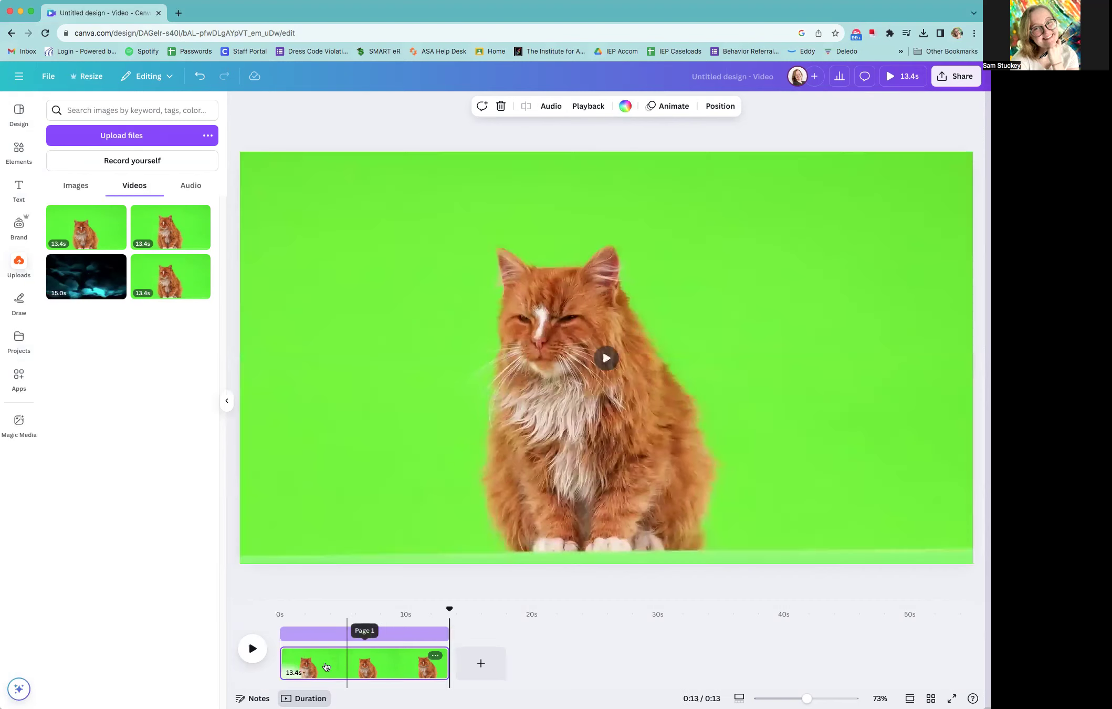
left_click_drag(285, 660, 289, 659)
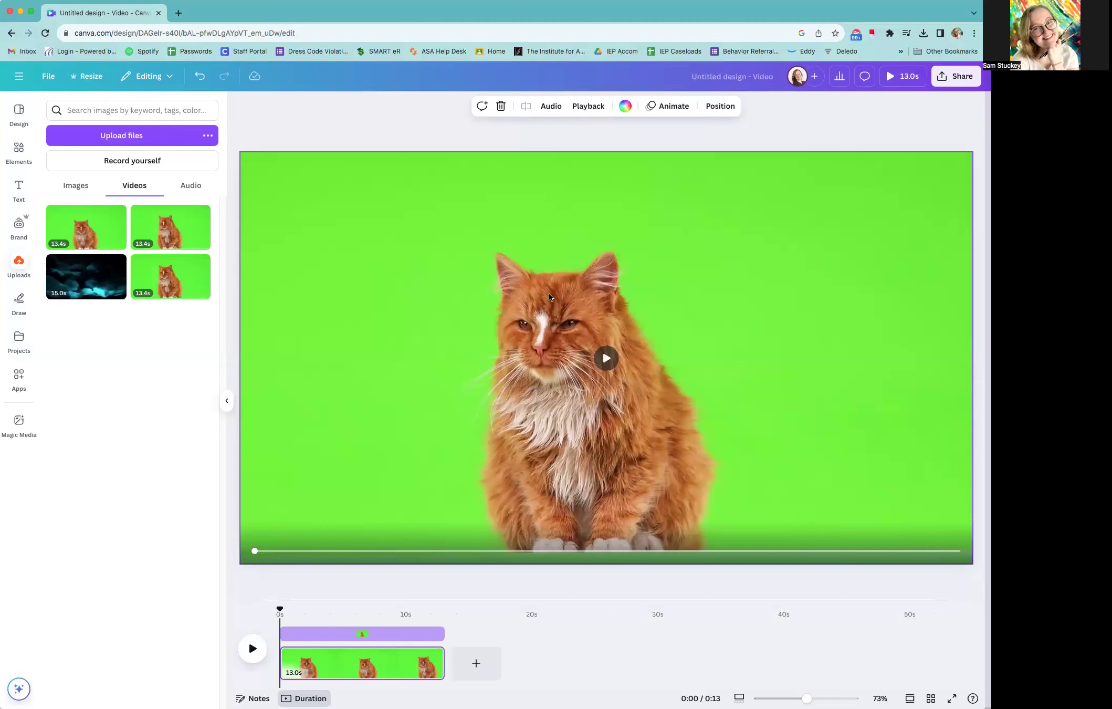
Remove the green background from the cat video with BG Remover
left_click(525, 221)
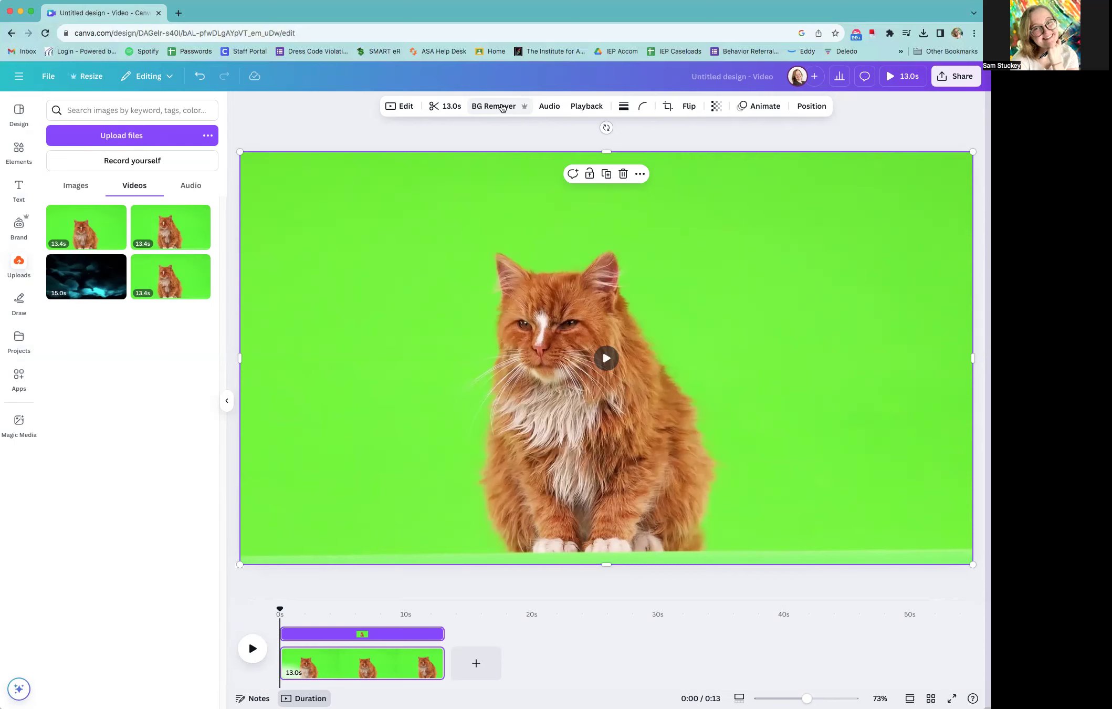
left_click(496, 107)
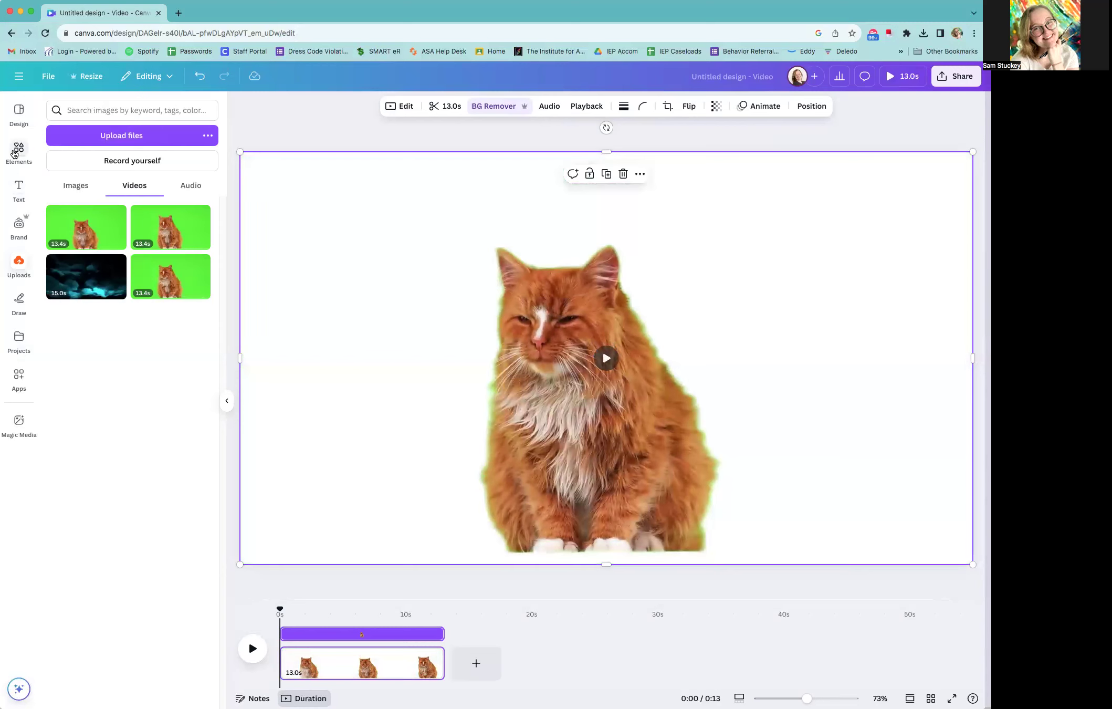
Search the elements library for NEWS ROOM BACKGROUND and show all photo results
left_click(74, 188)
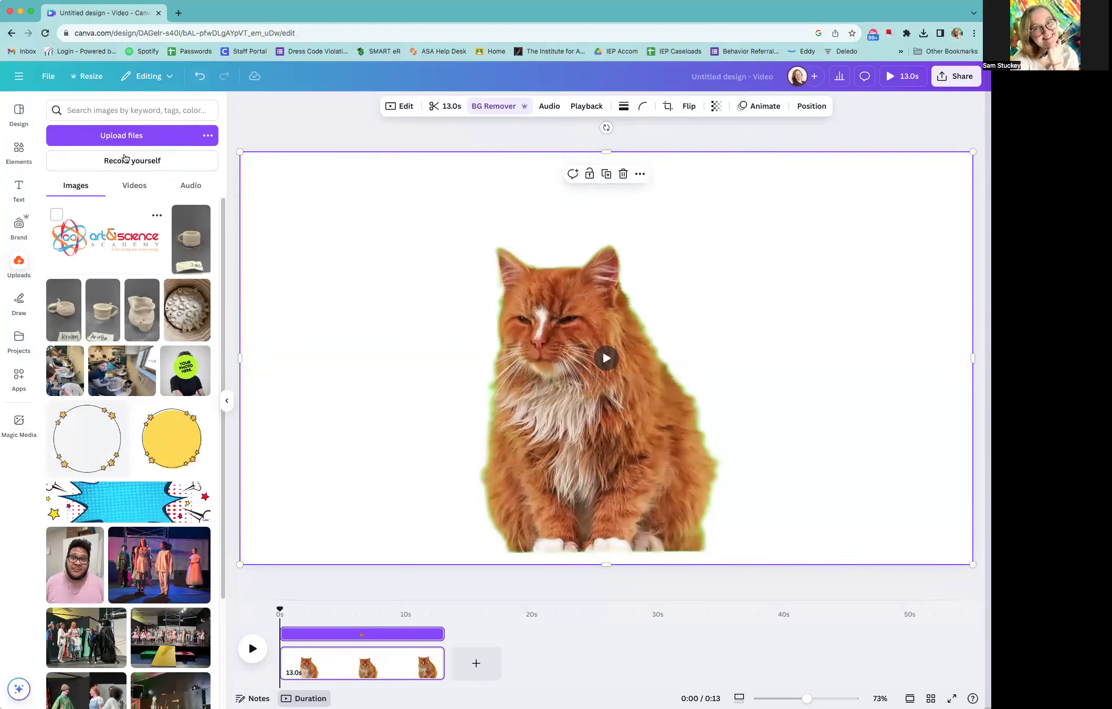
left_click(17, 148)
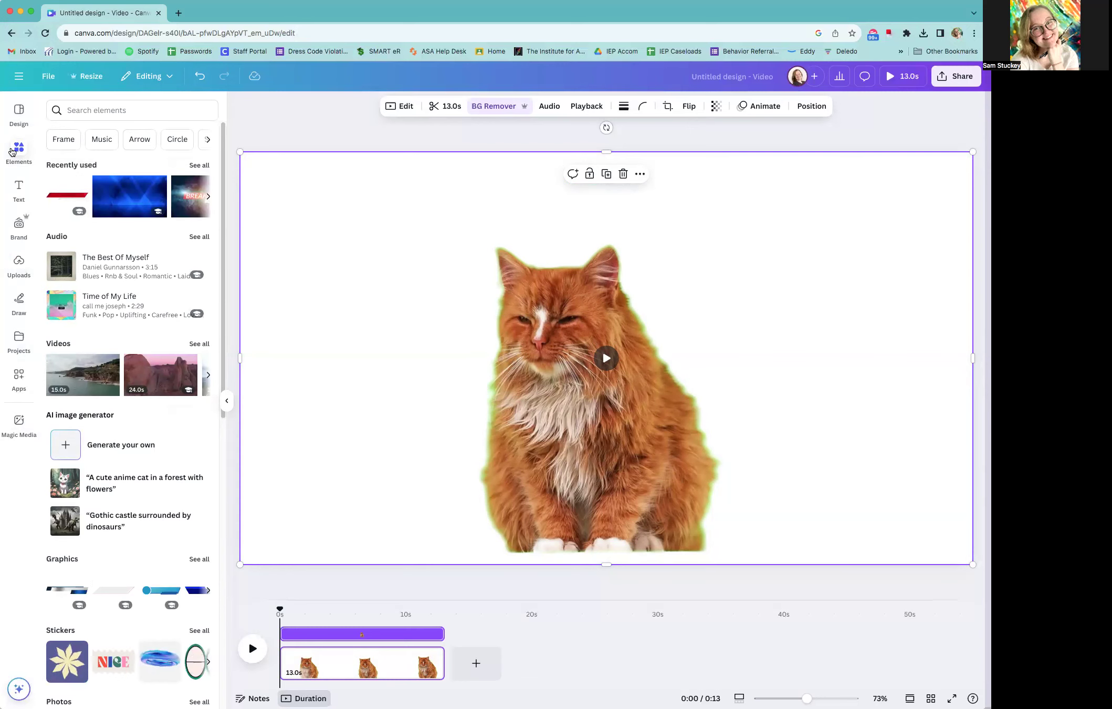
left_click(111, 109)
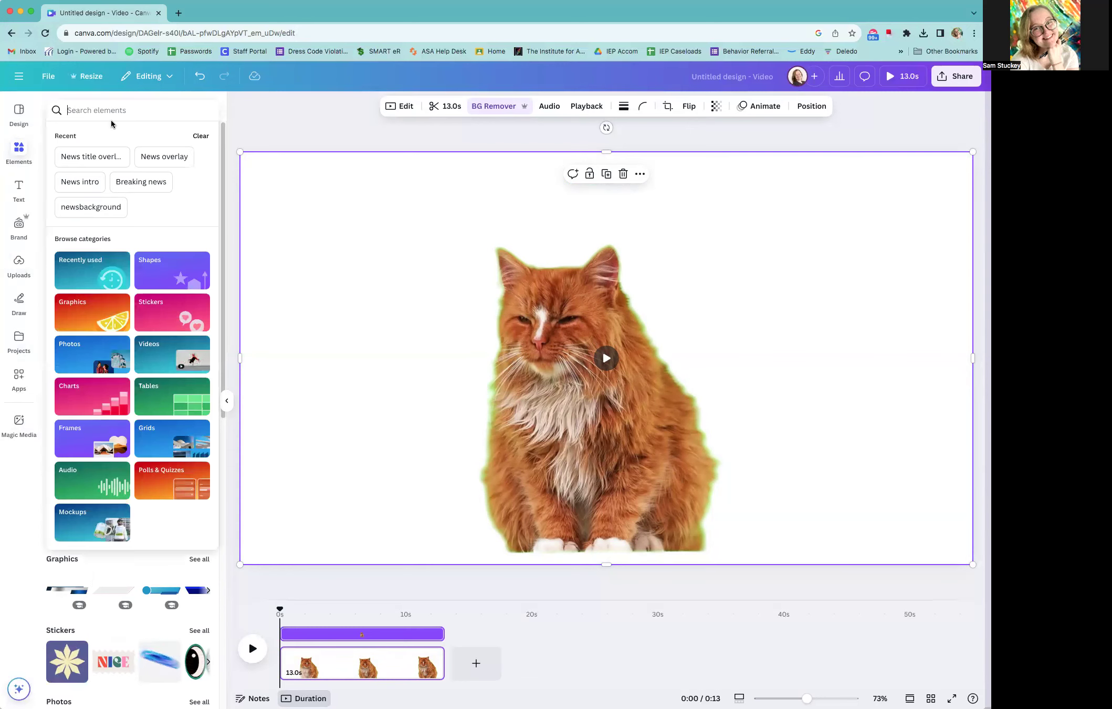
type("NEW")
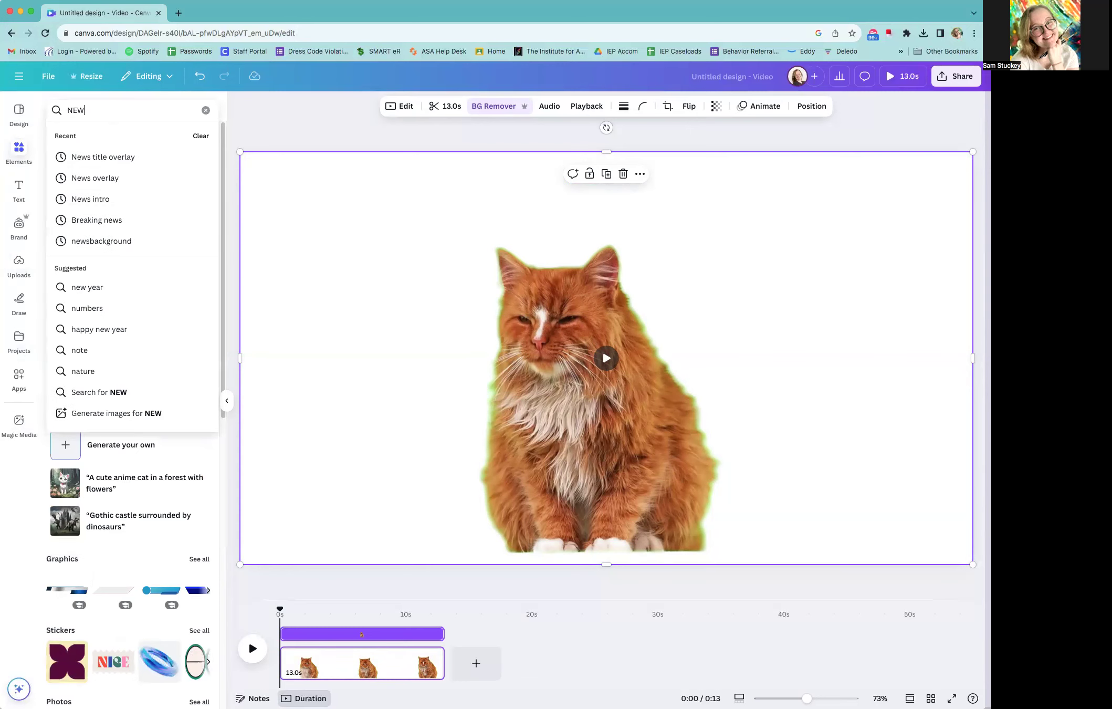
type("S ROOM BACKGROUND")
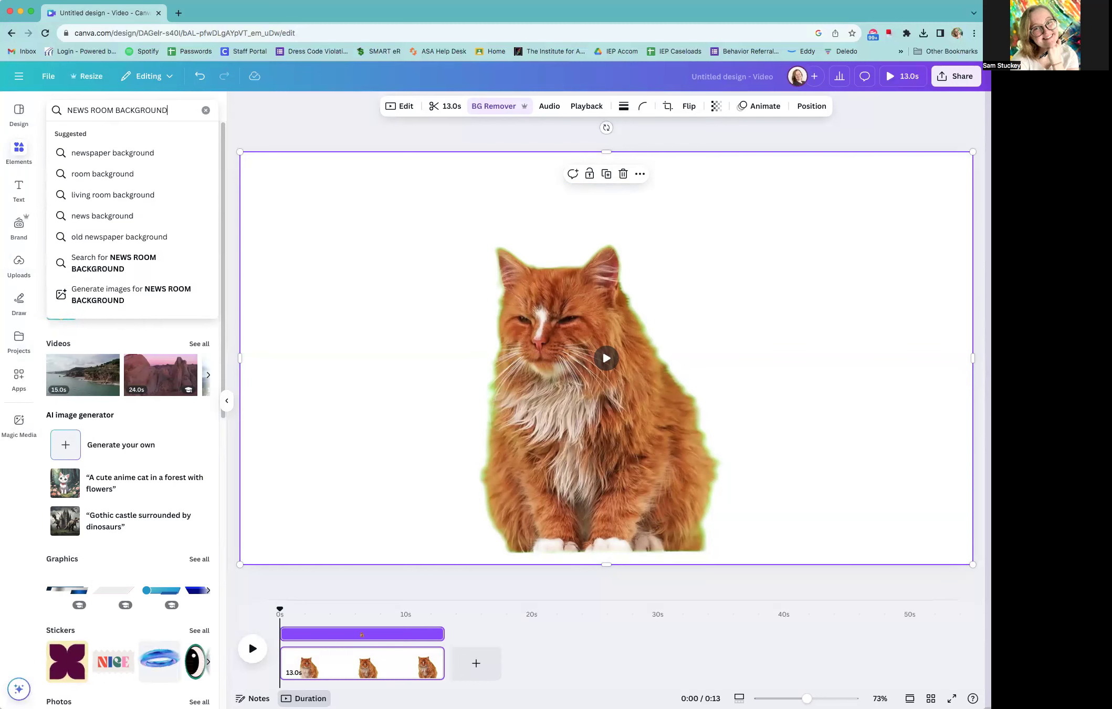
key("Return")
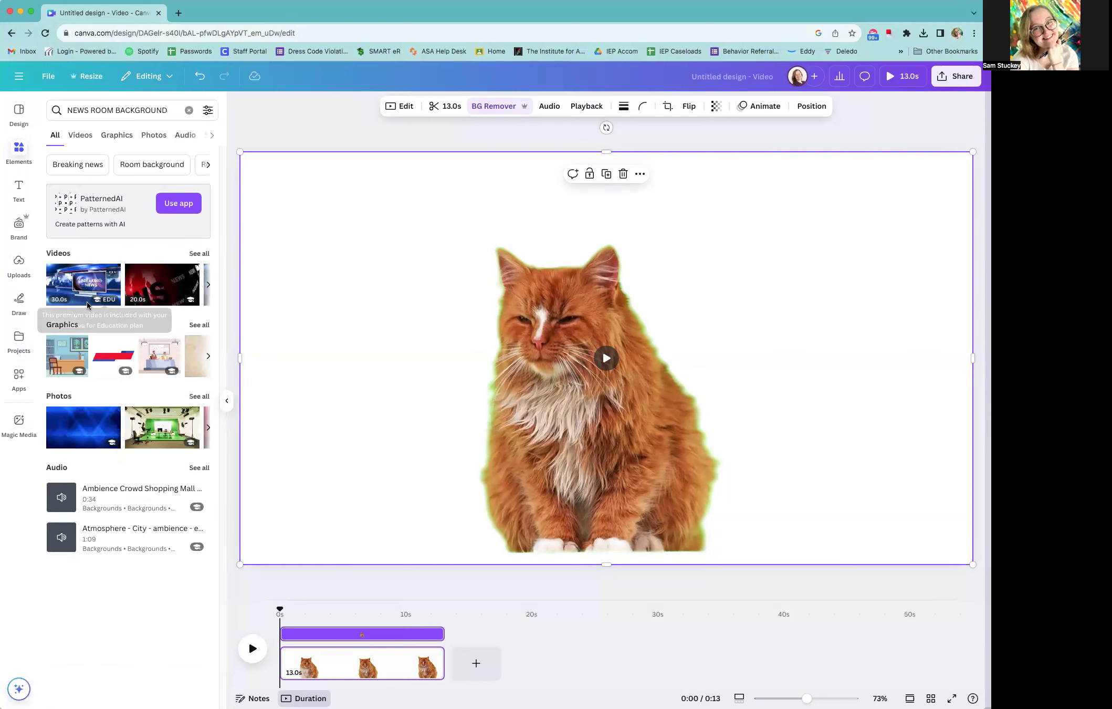
mouse_move(57, 304)
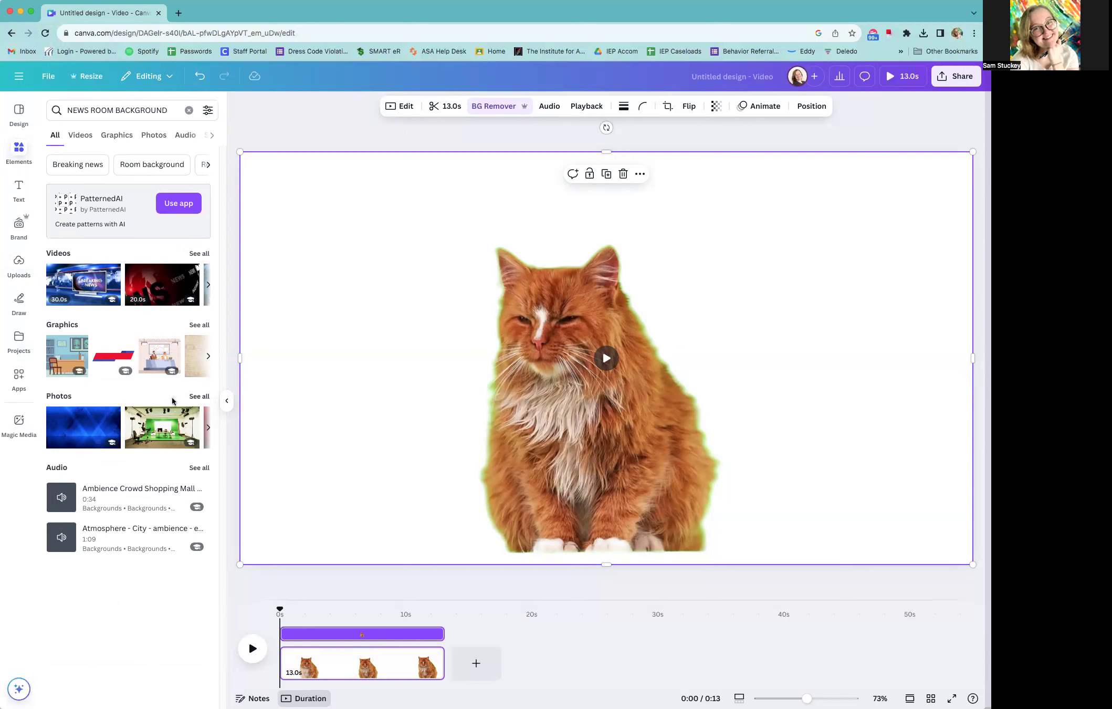
left_click(193, 397)
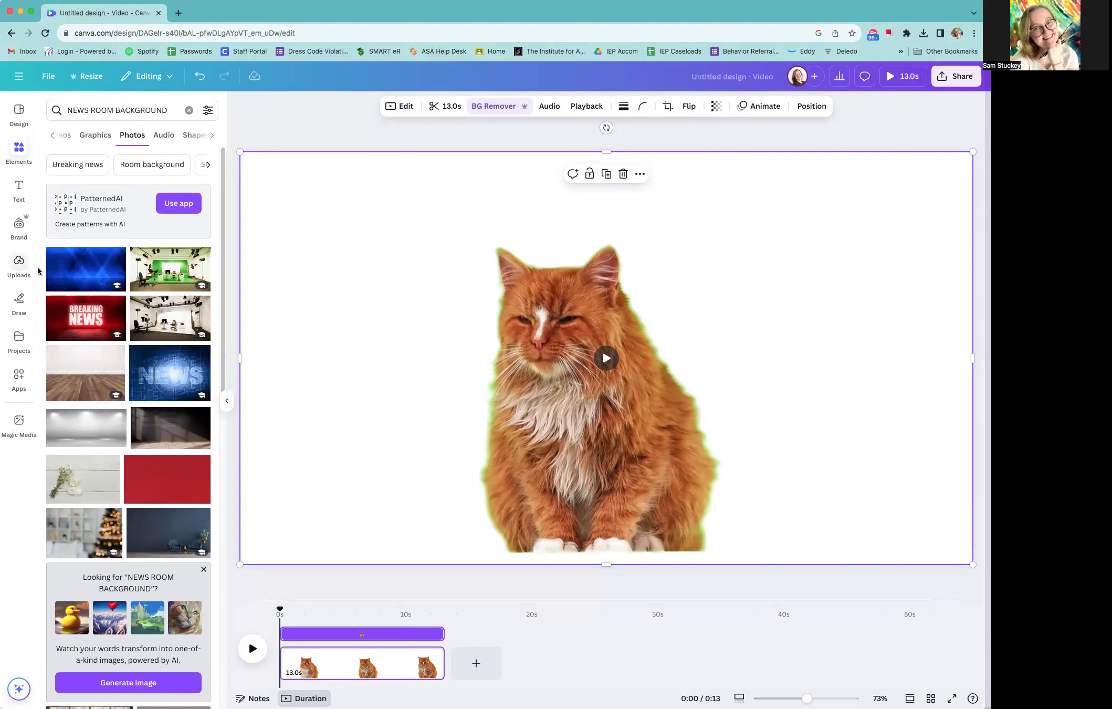
Add the plain blue news background photo and enlarge it to about 1985 × 1117 px so it covers the whole page
mouse_move(102, 288)
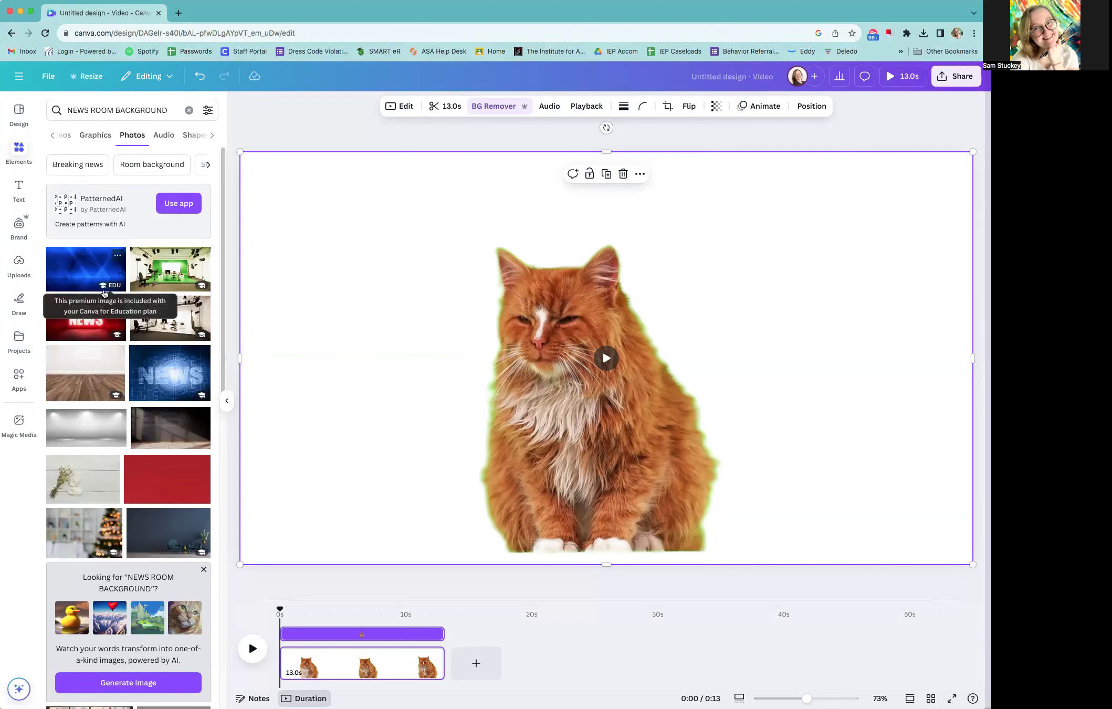
mouse_move(101, 338)
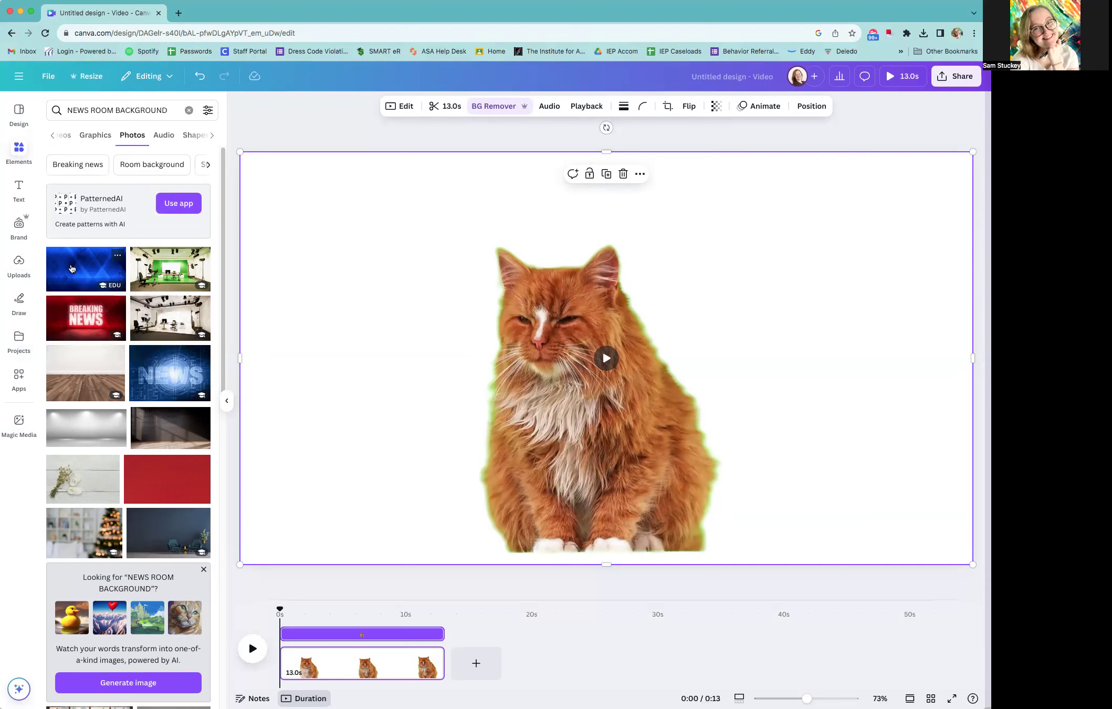
left_click_drag(94, 256, 379, 279)
left_click_drag(284, 196, 348, 241)
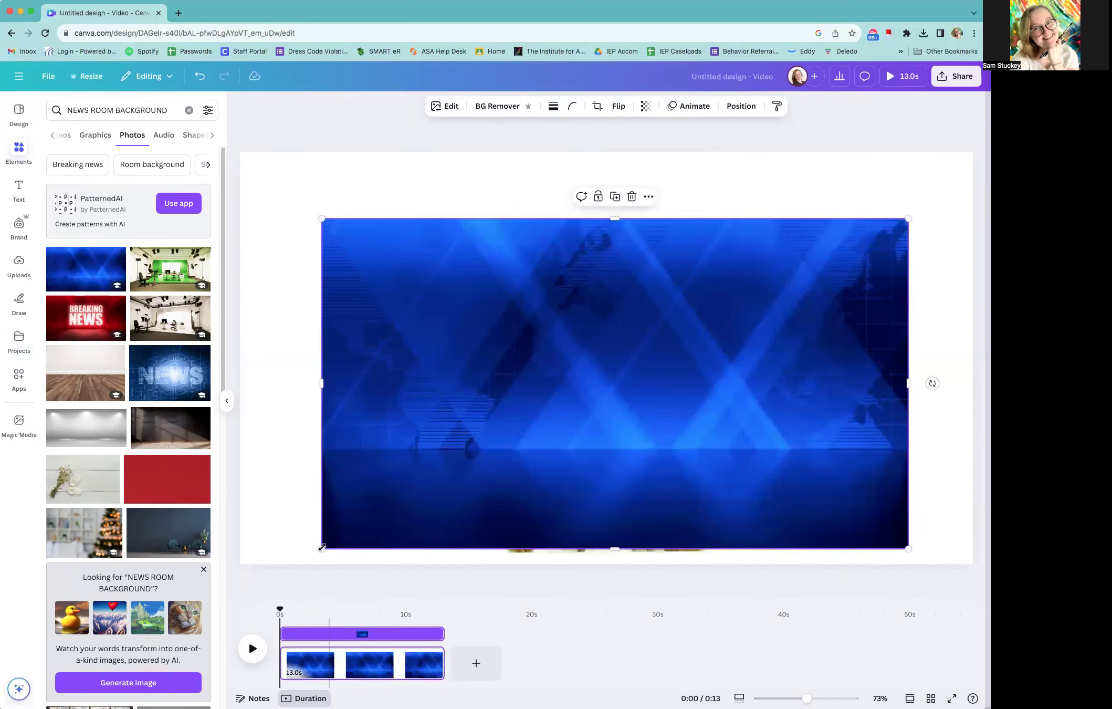
left_click_drag(281, 562, 233, 597)
left_click_drag(907, 219, 975, 145)
left_click_drag(702, 376, 720, 370)
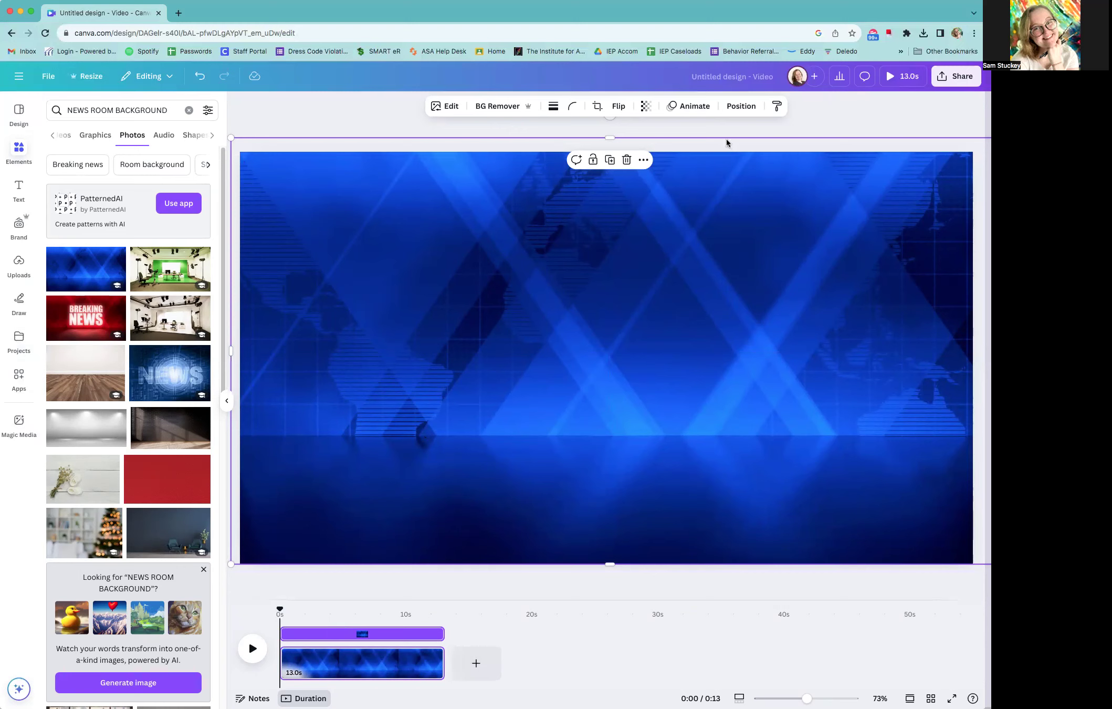
Move the blue background photo beneath the cat video in the layer order
left_click(750, 109)
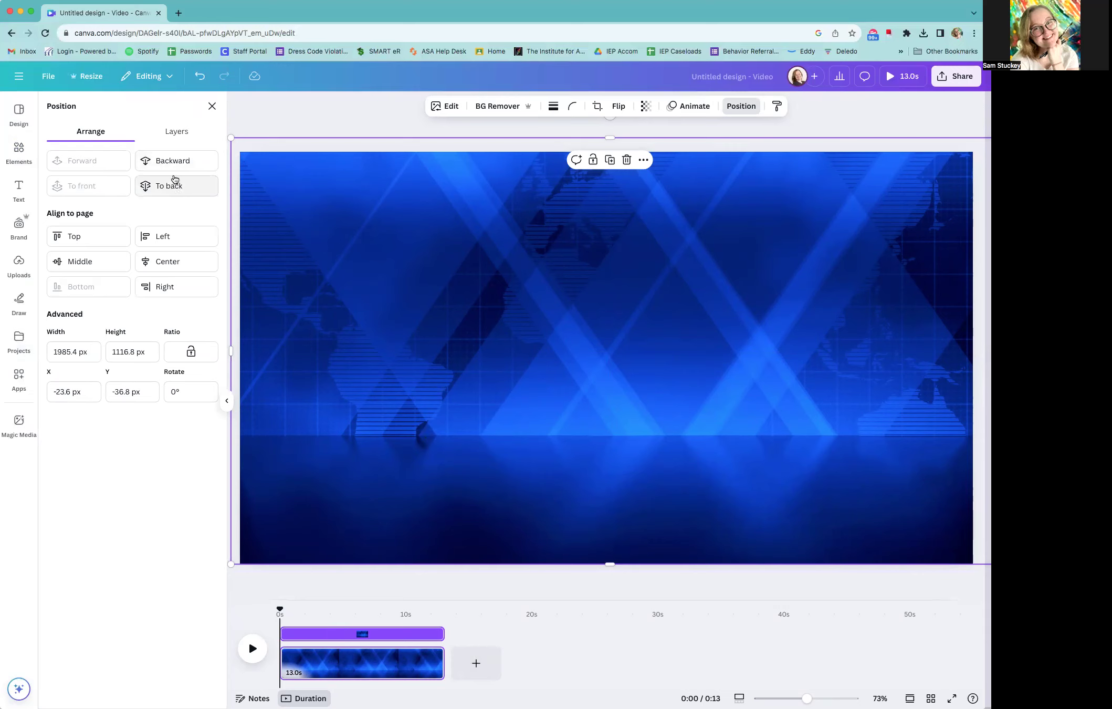
left_click(179, 133)
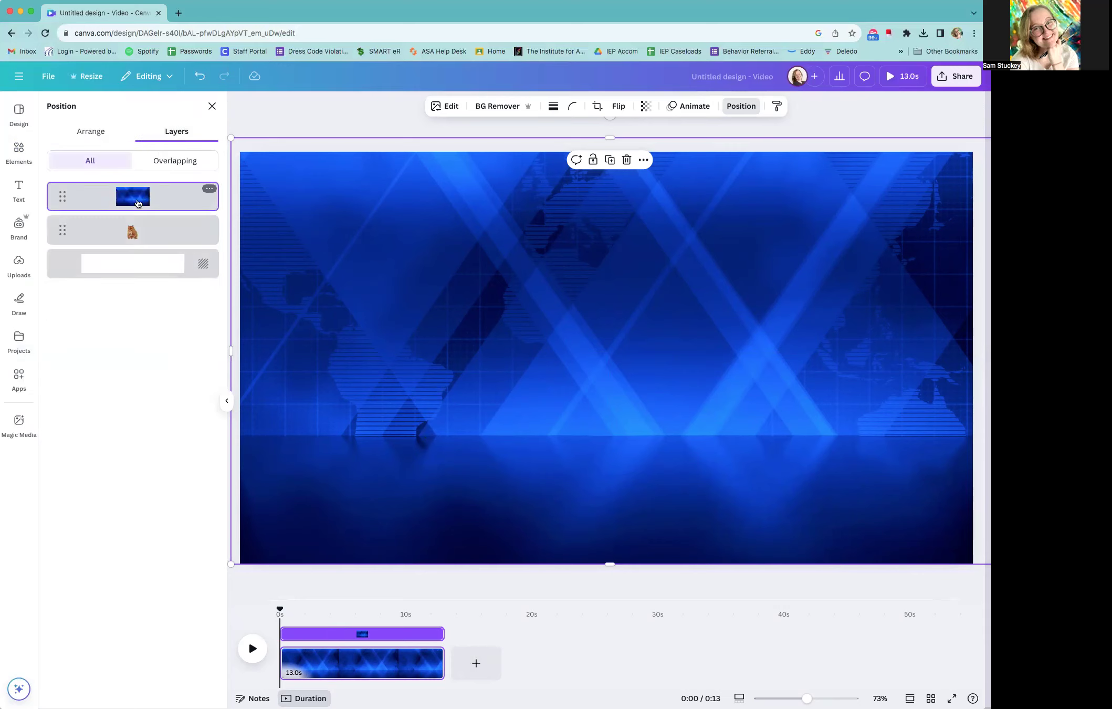
left_click_drag(62, 202, 62, 246)
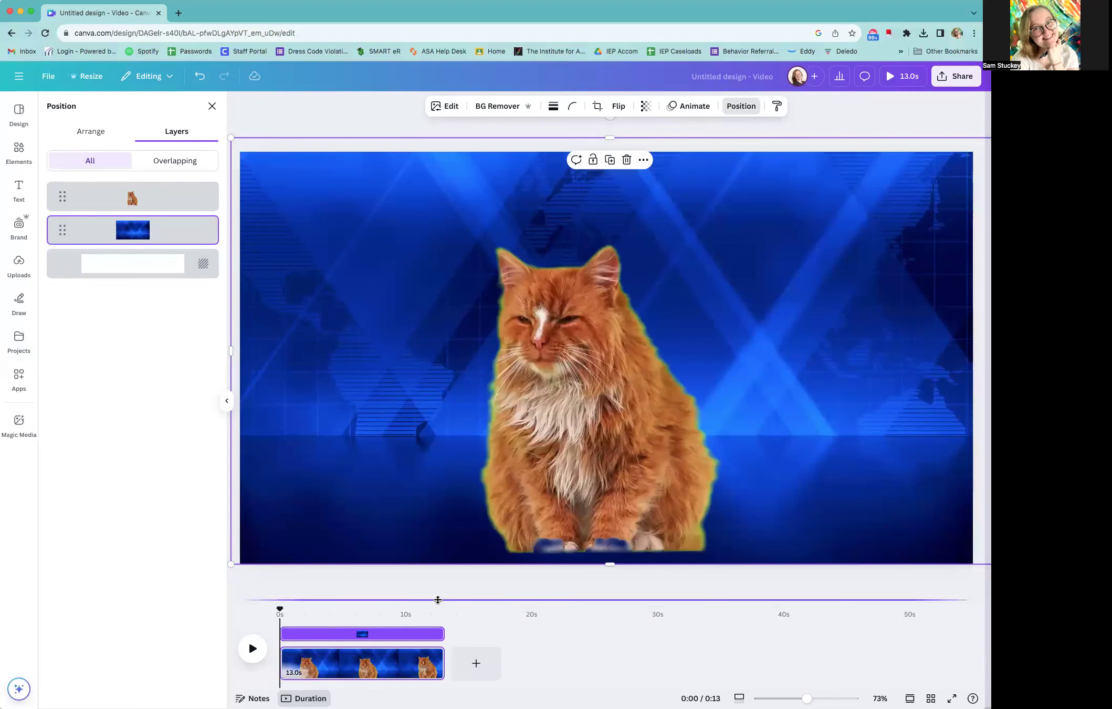
Play the video to about 8 seconds and split the page at that point
left_click(255, 653)
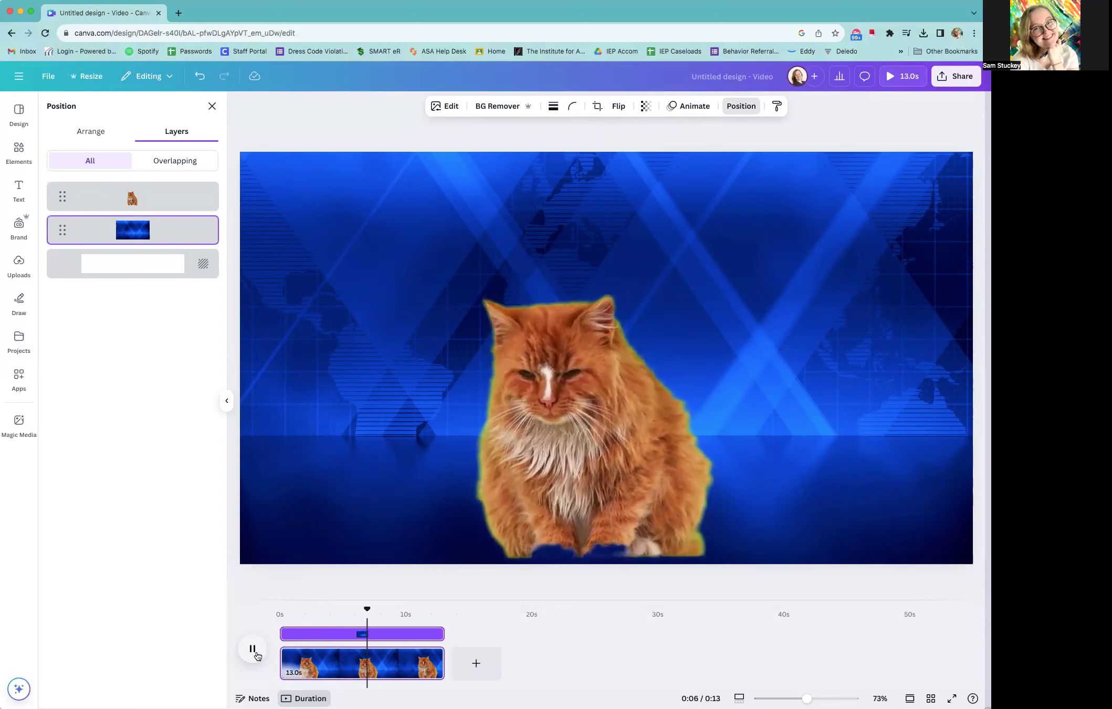
left_click(257, 655)
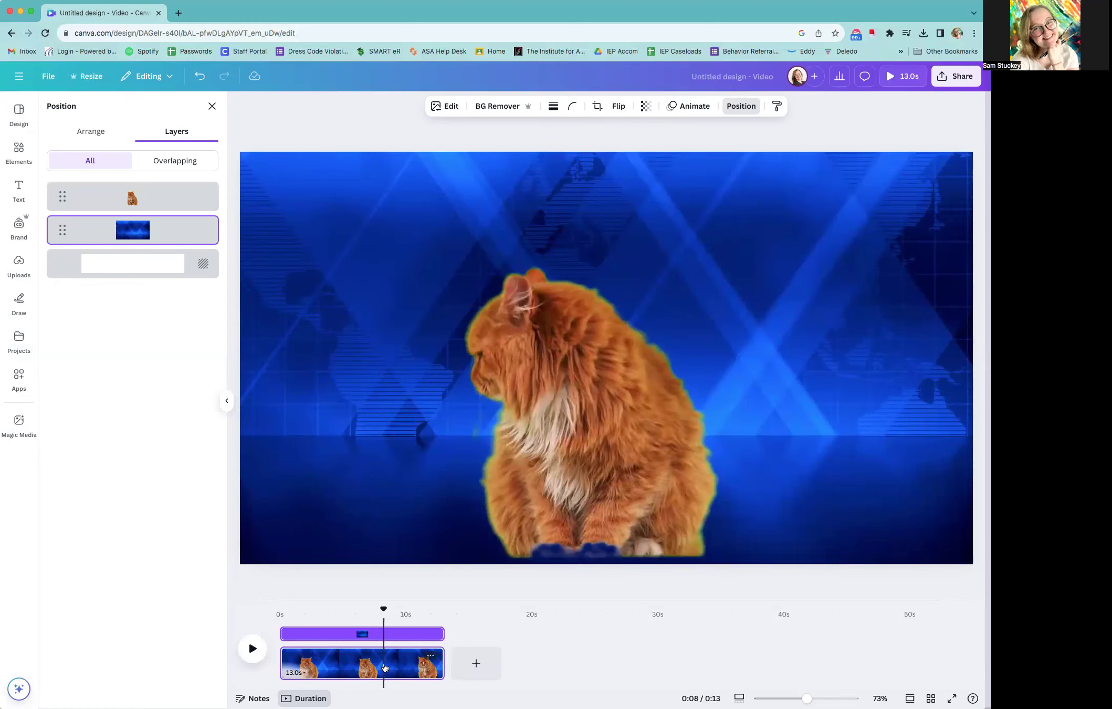
right_click(384, 665)
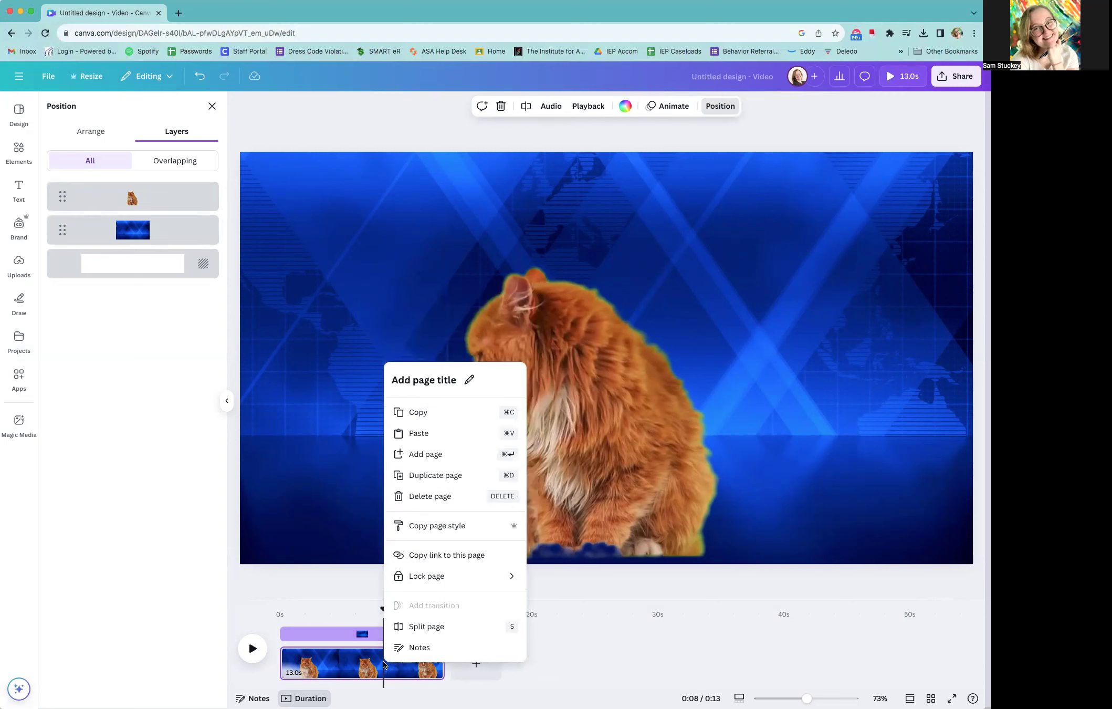
left_click(414, 627)
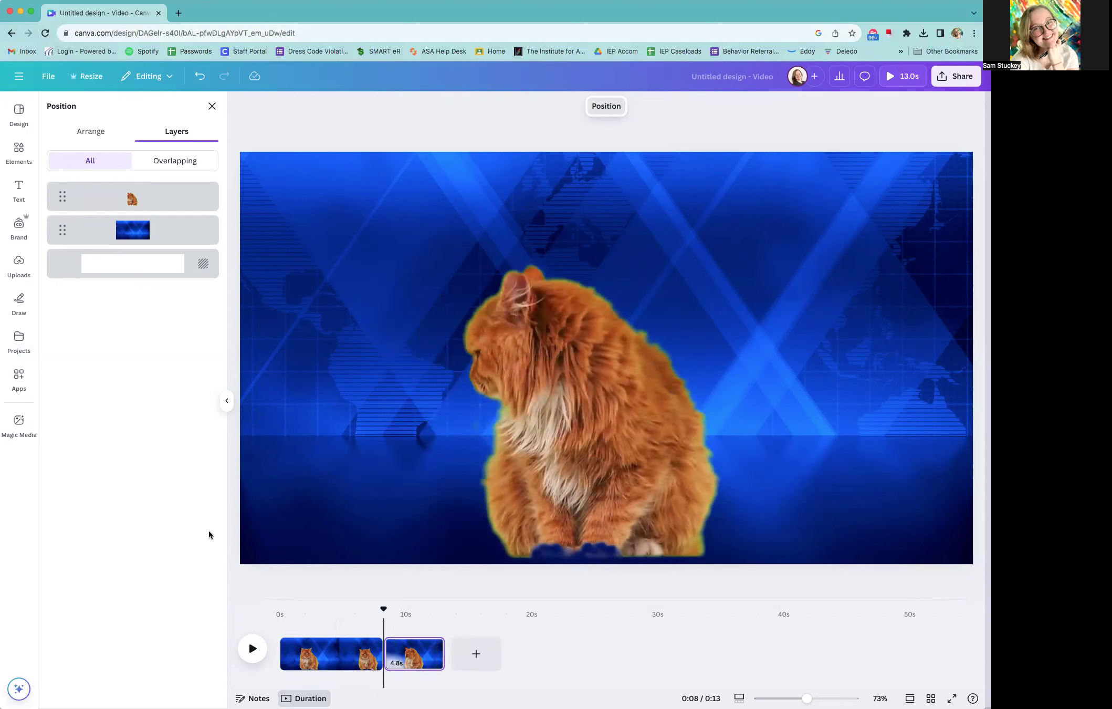
Upload Weather.mp4 from the Desktop and insert the 15-second weather clip between the two cat pages on the timeline
left_click(21, 265)
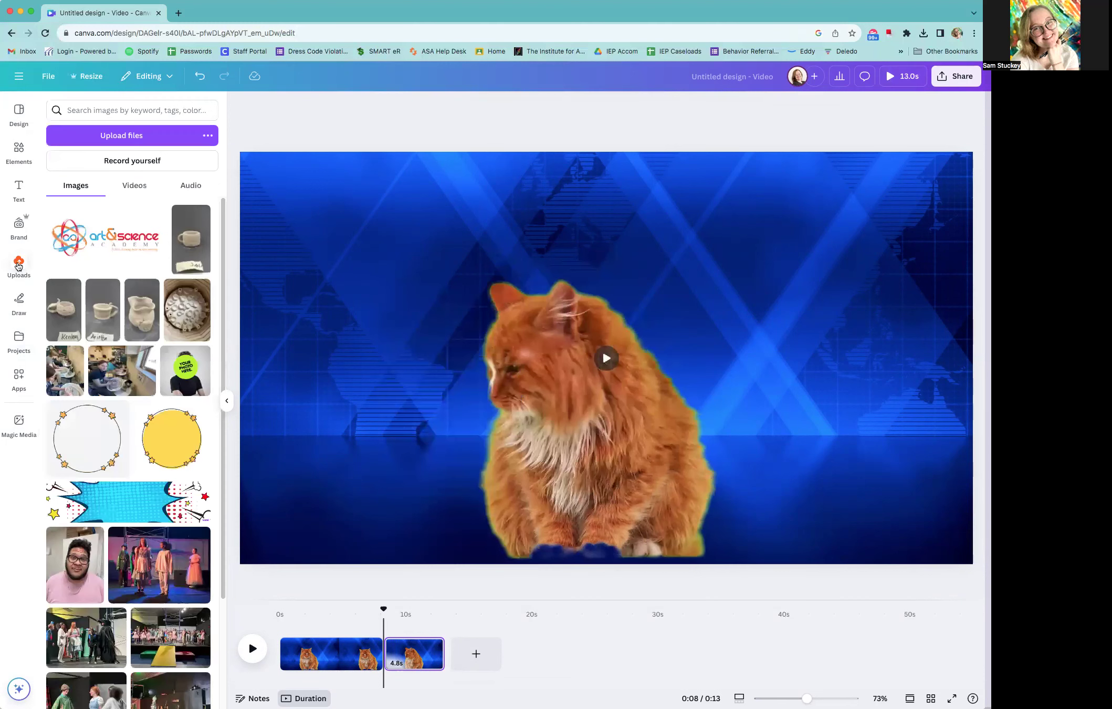
left_click(119, 136)
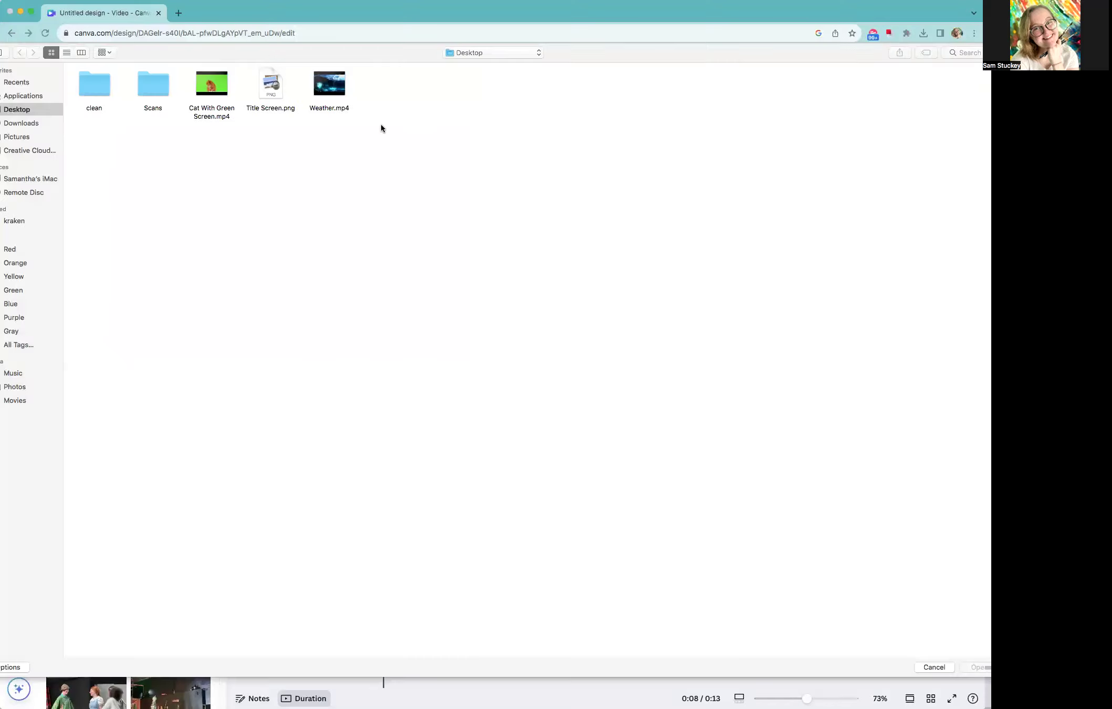
left_click(321, 80)
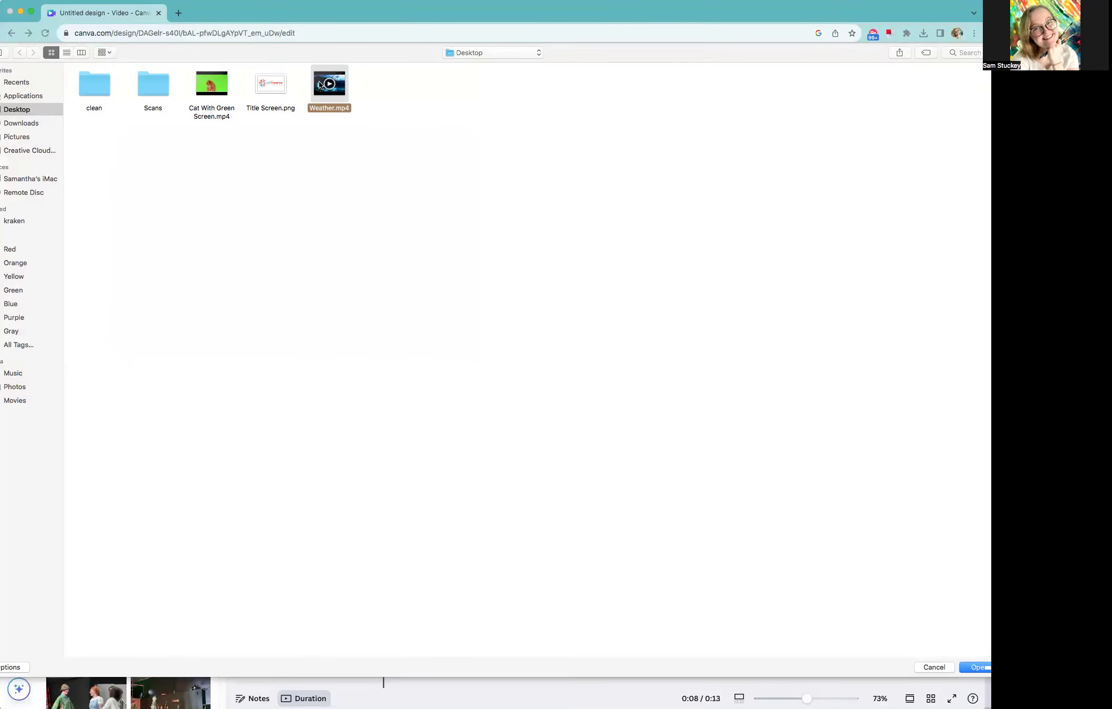
left_click(972, 666)
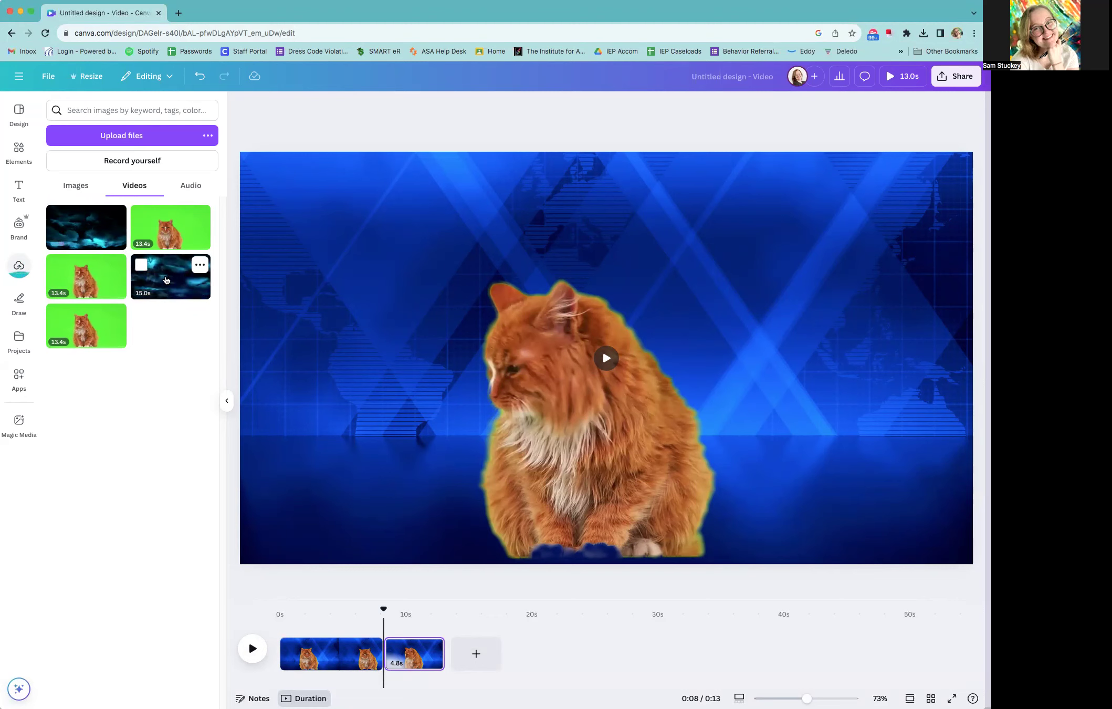
left_click_drag(166, 282, 383, 656)
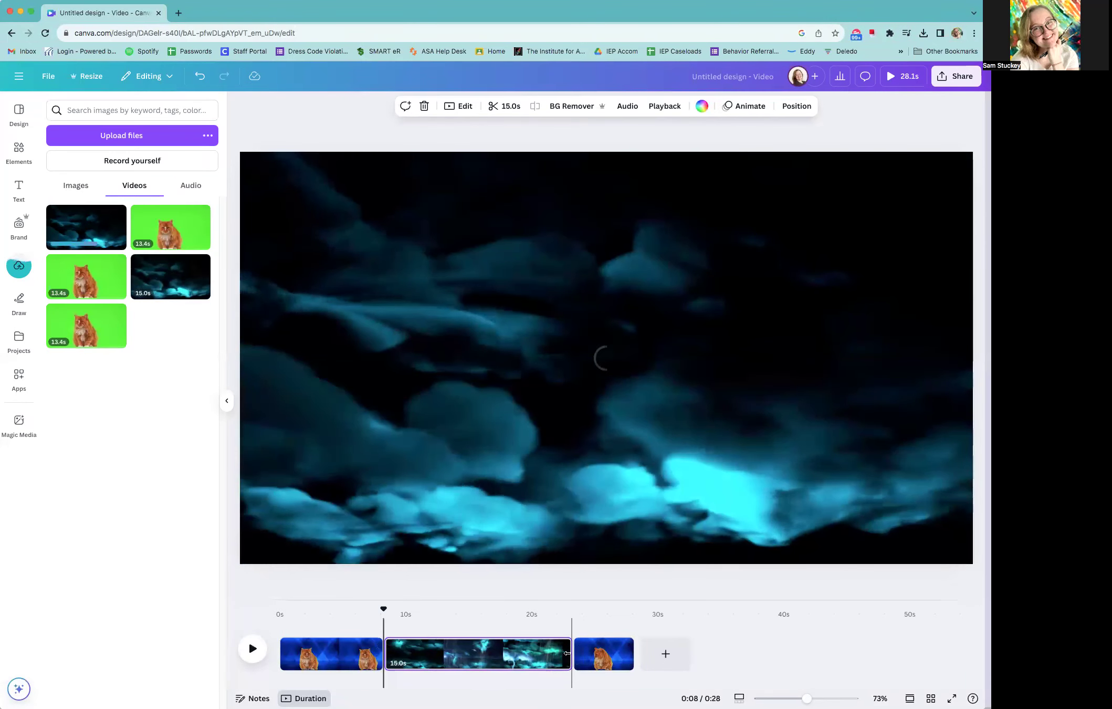
Shorten the weather clip on the timeline to 8.4 seconds and play the video from about 6 seconds to check the transitions
mouse_move(568, 653)
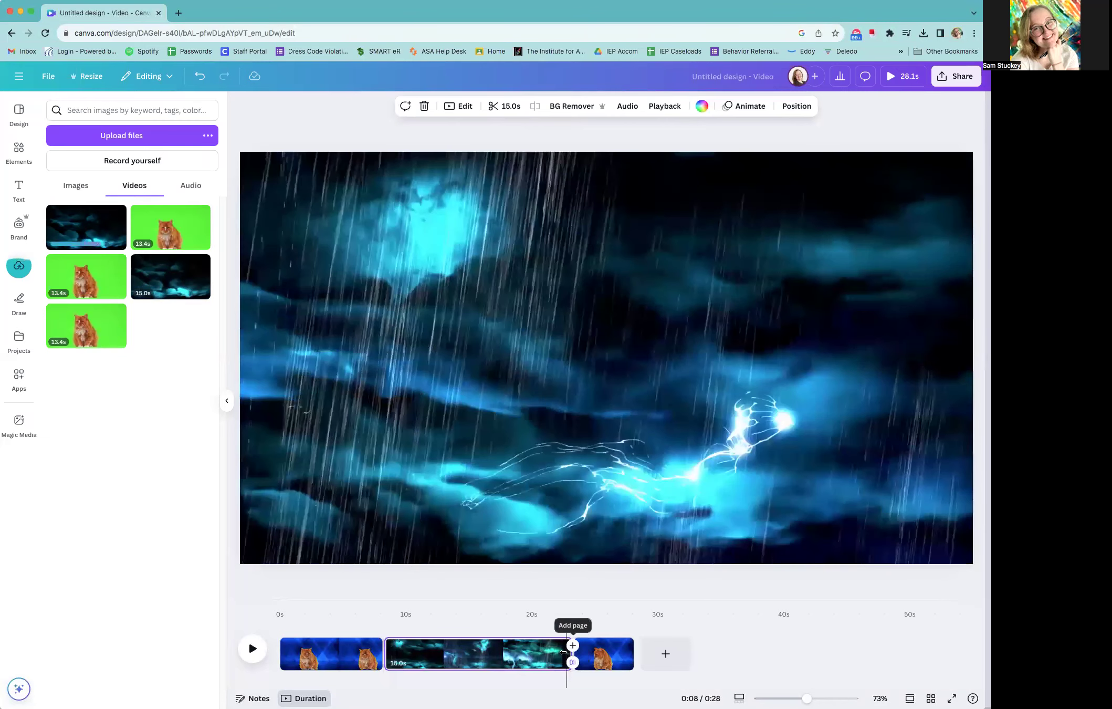
left_click_drag(550, 653, 481, 652)
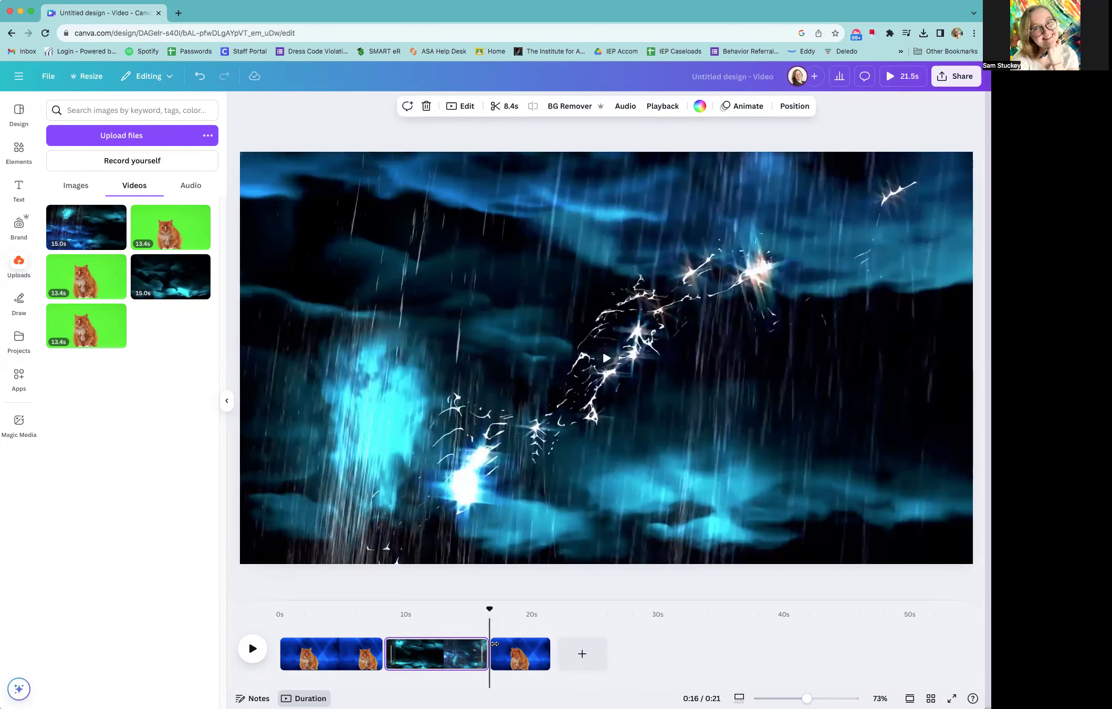
left_click_drag(490, 609, 365, 620)
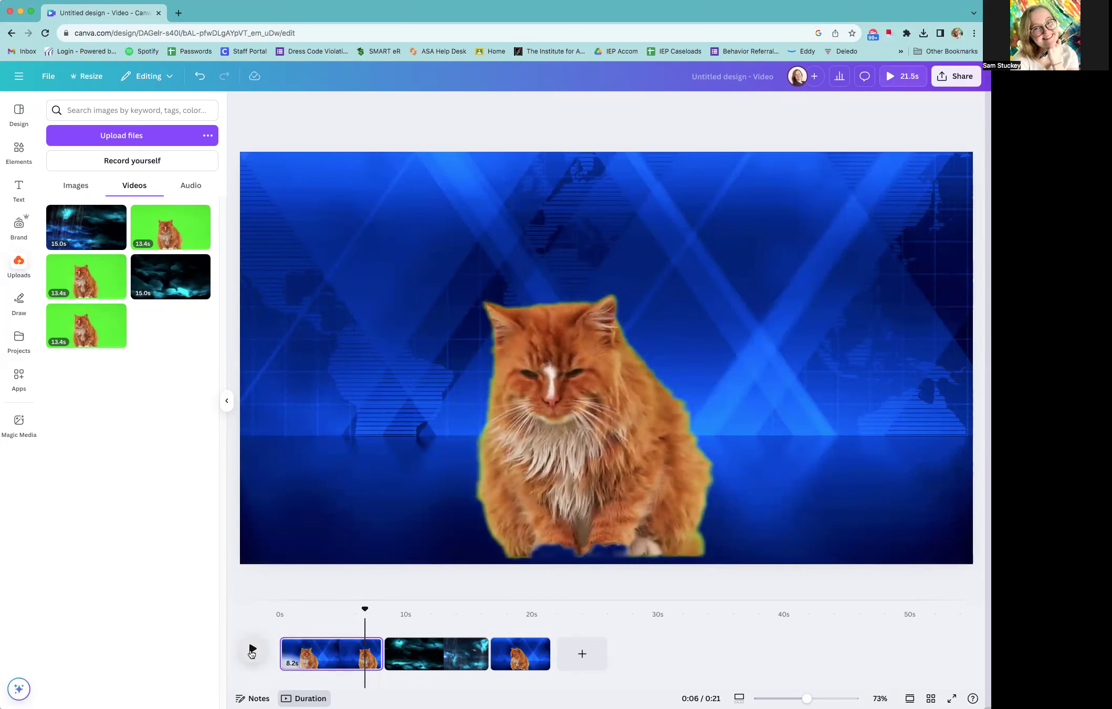
left_click(251, 650)
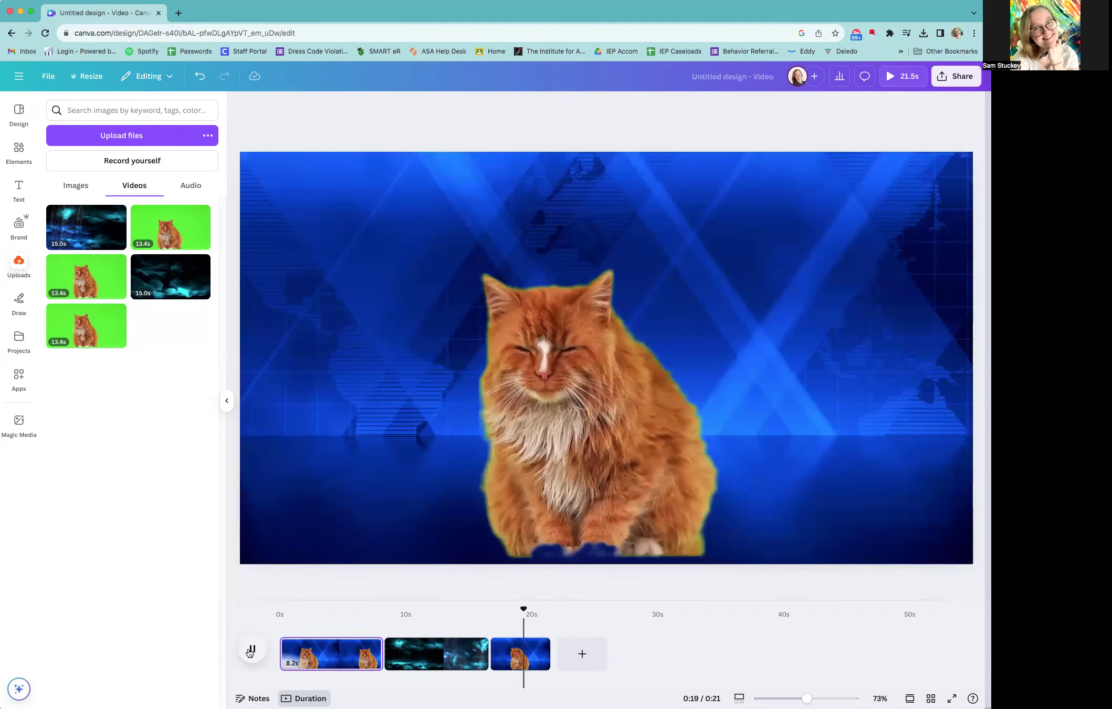
left_click(251, 649)
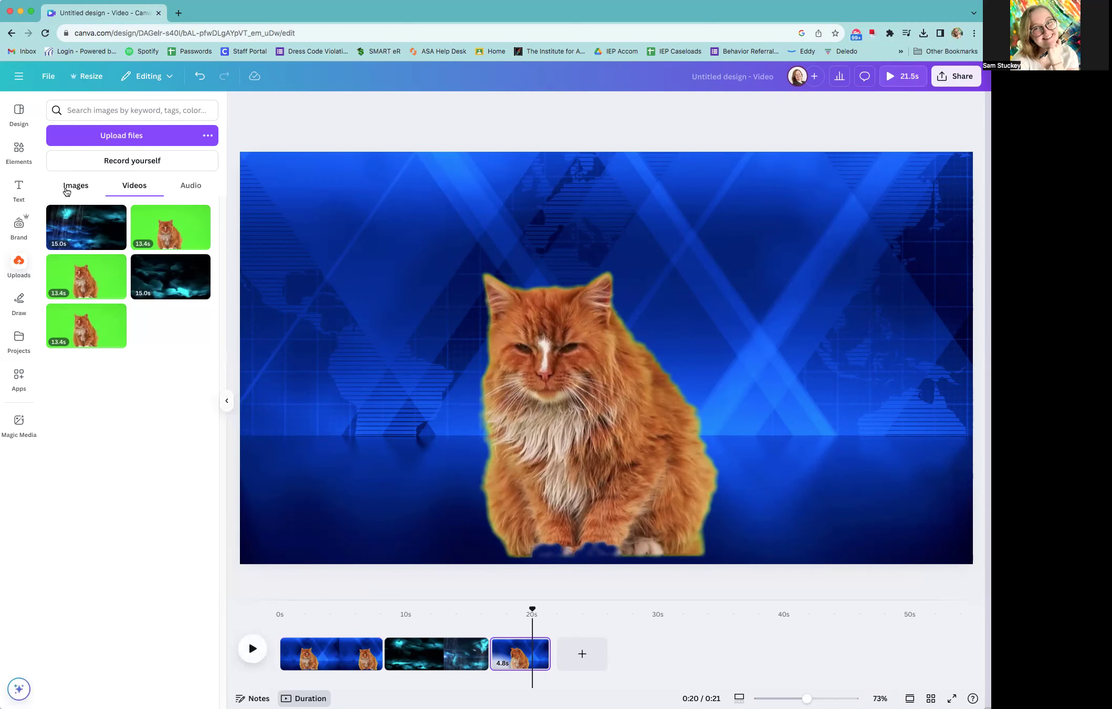
left_click(19, 150)
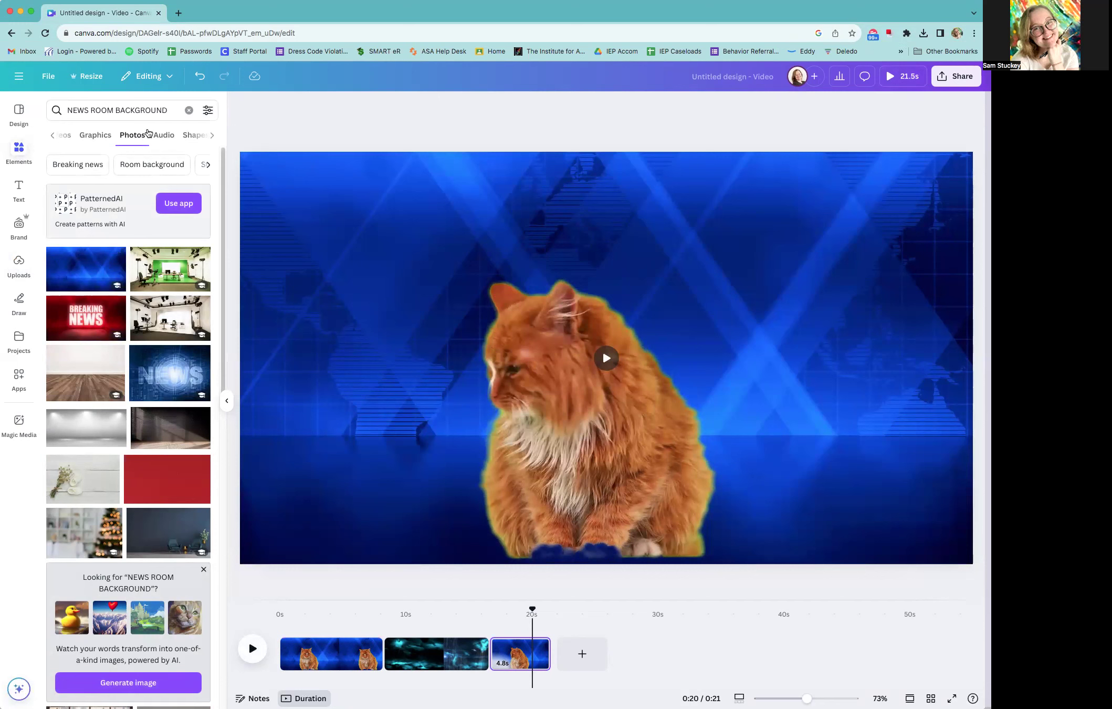
left_click(66, 136)
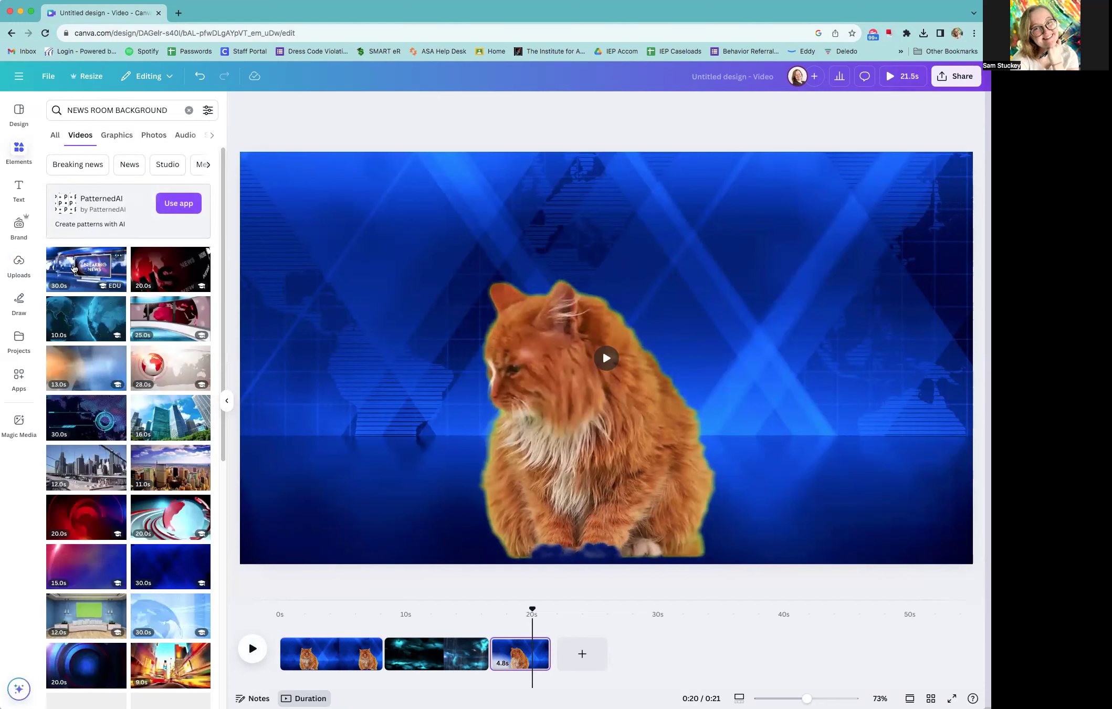
left_click(74, 269)
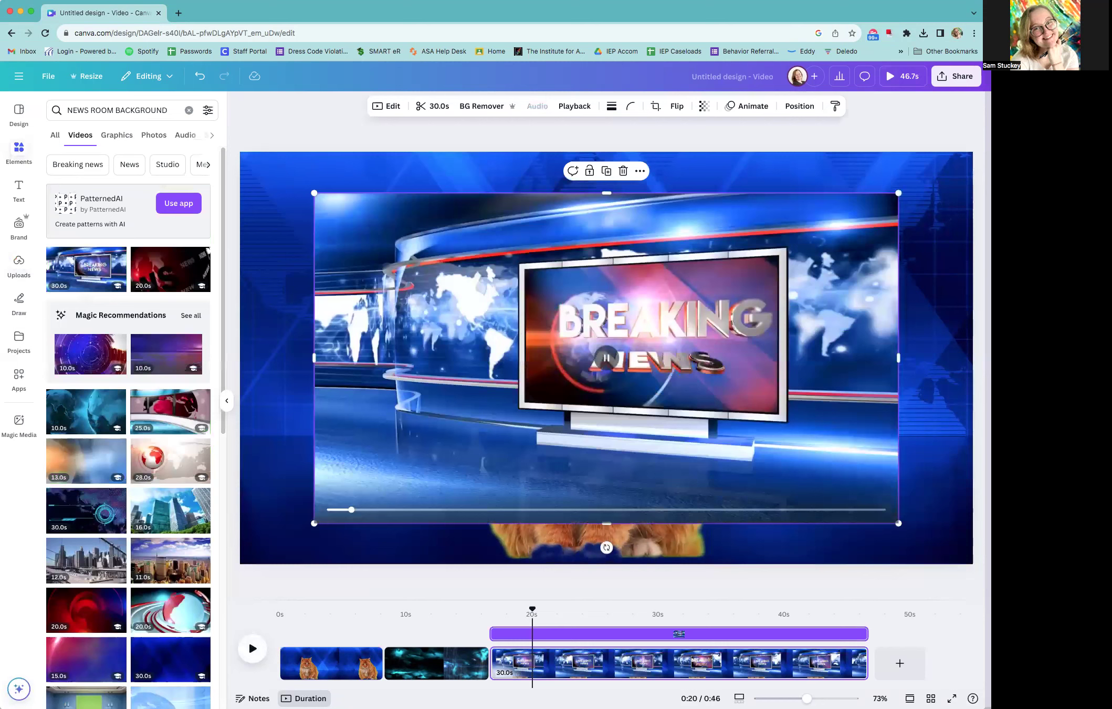
key("Delete")
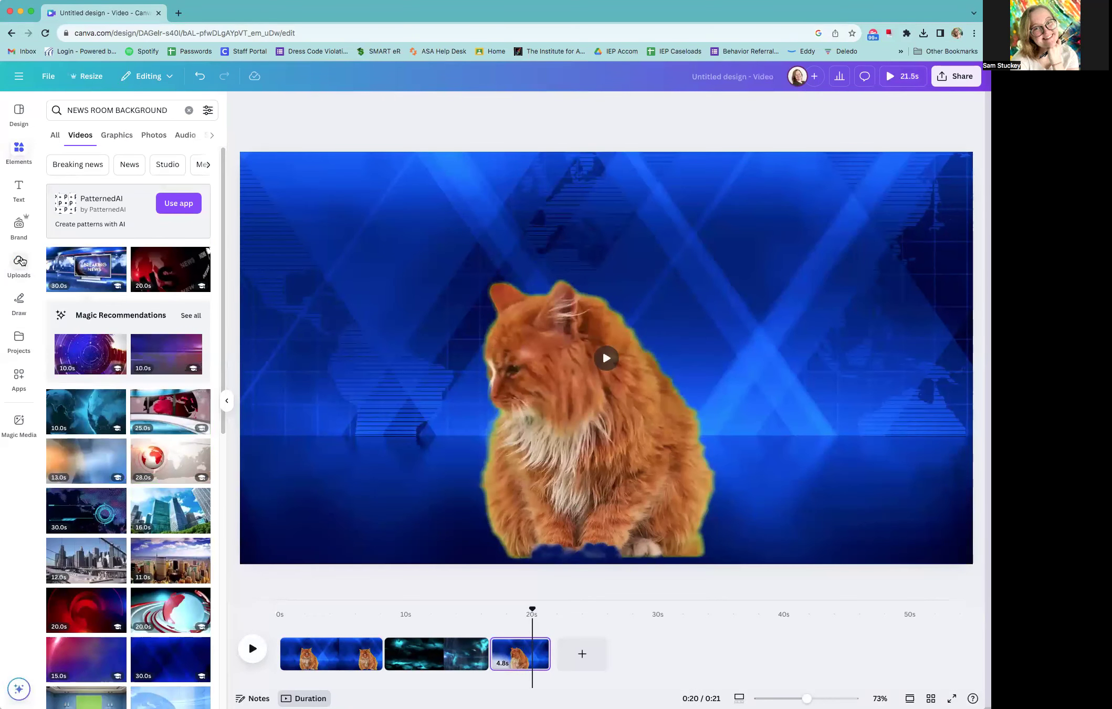
Upload Title Screen.png from the Desktop, insert it as the first page on the timeline, and preview the opening
left_click(20, 262)
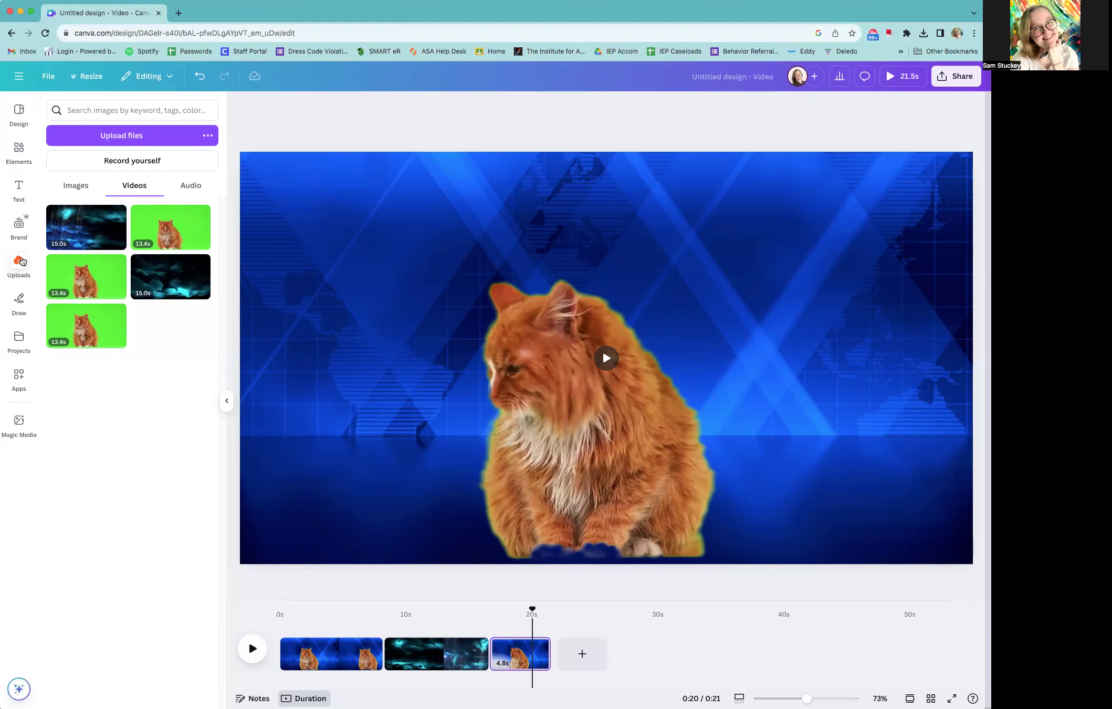
left_click(73, 185)
left_click(102, 135)
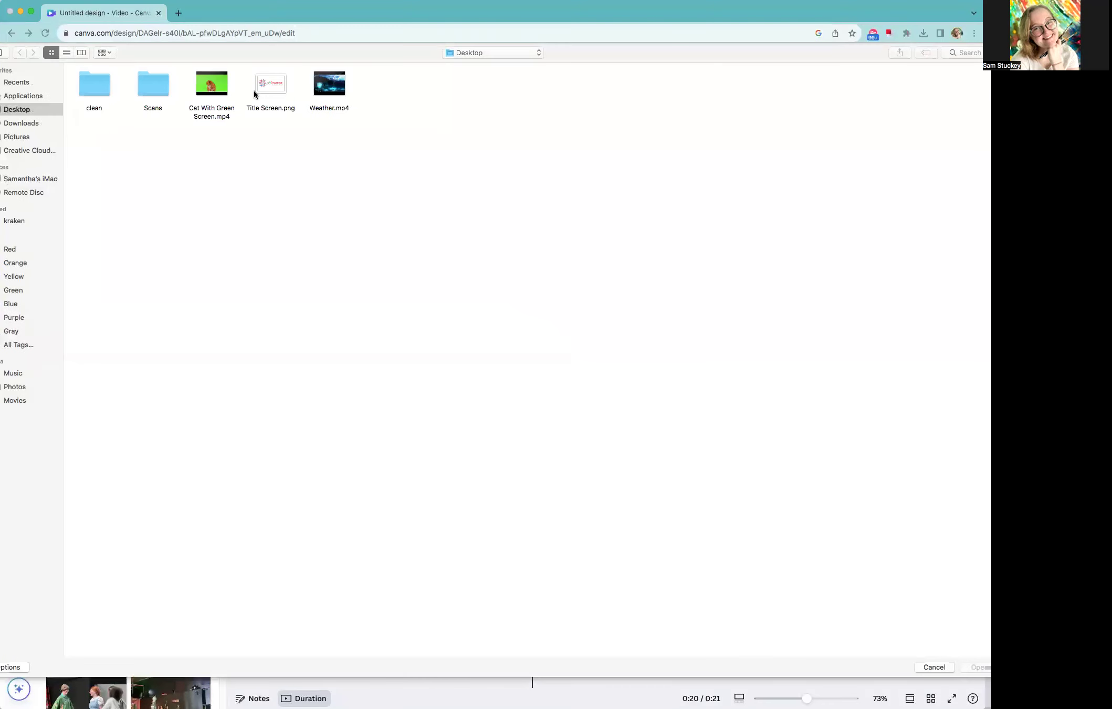
left_click(264, 87)
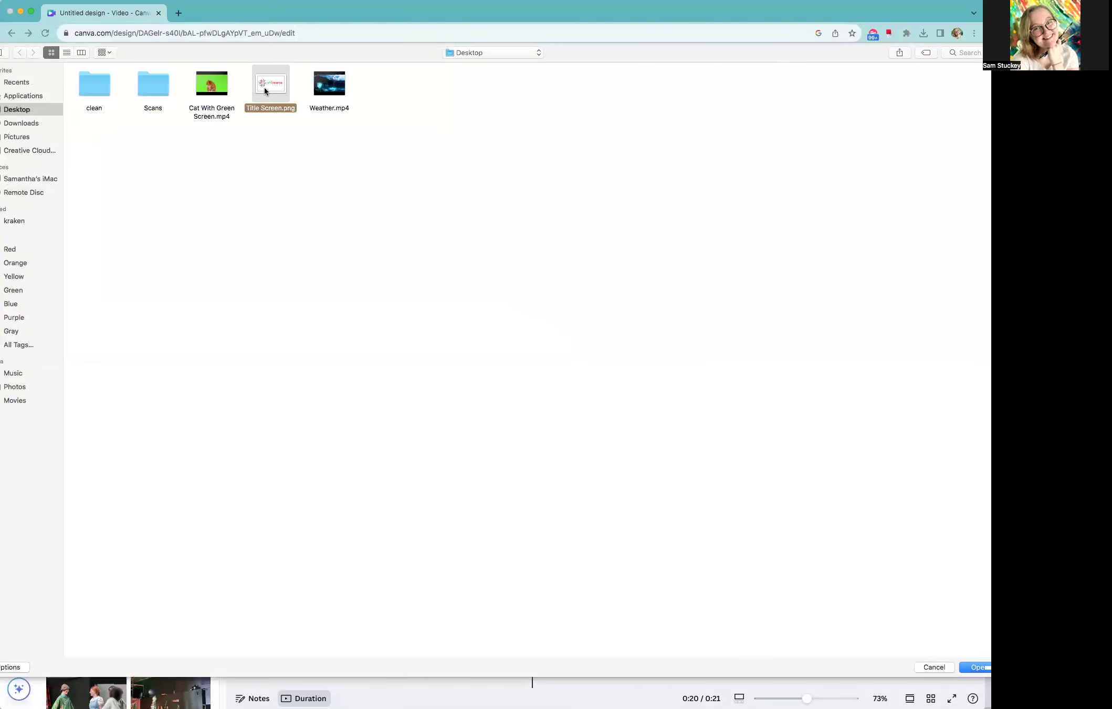
left_click(975, 667)
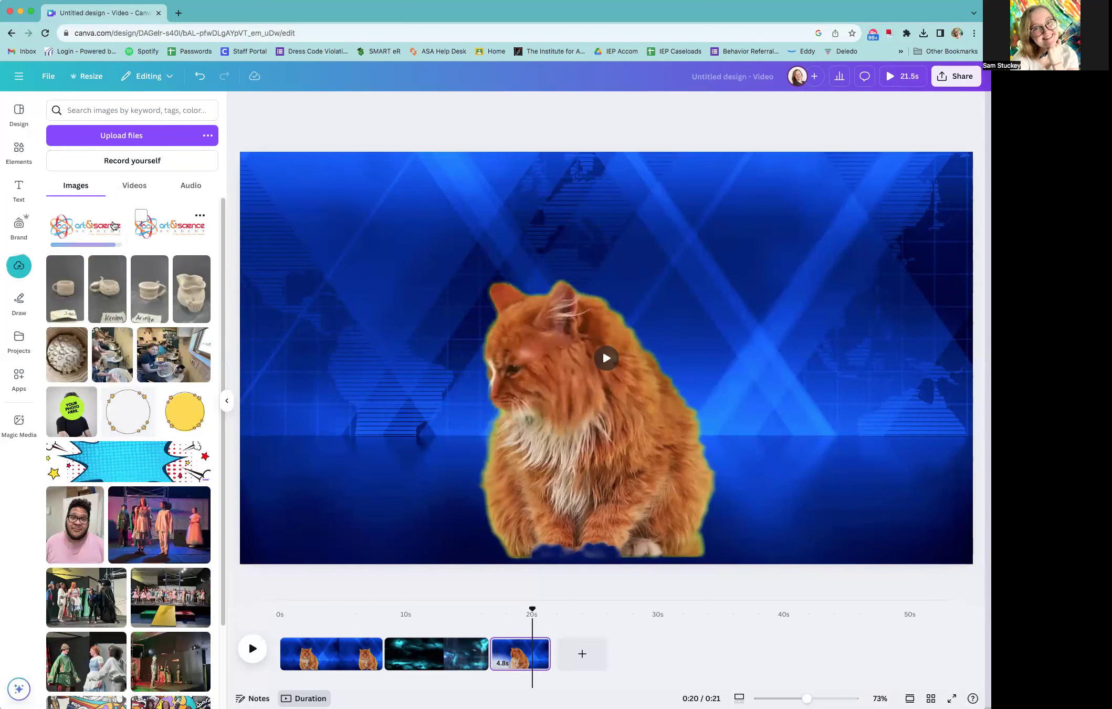
left_click_drag(159, 440, 275, 650)
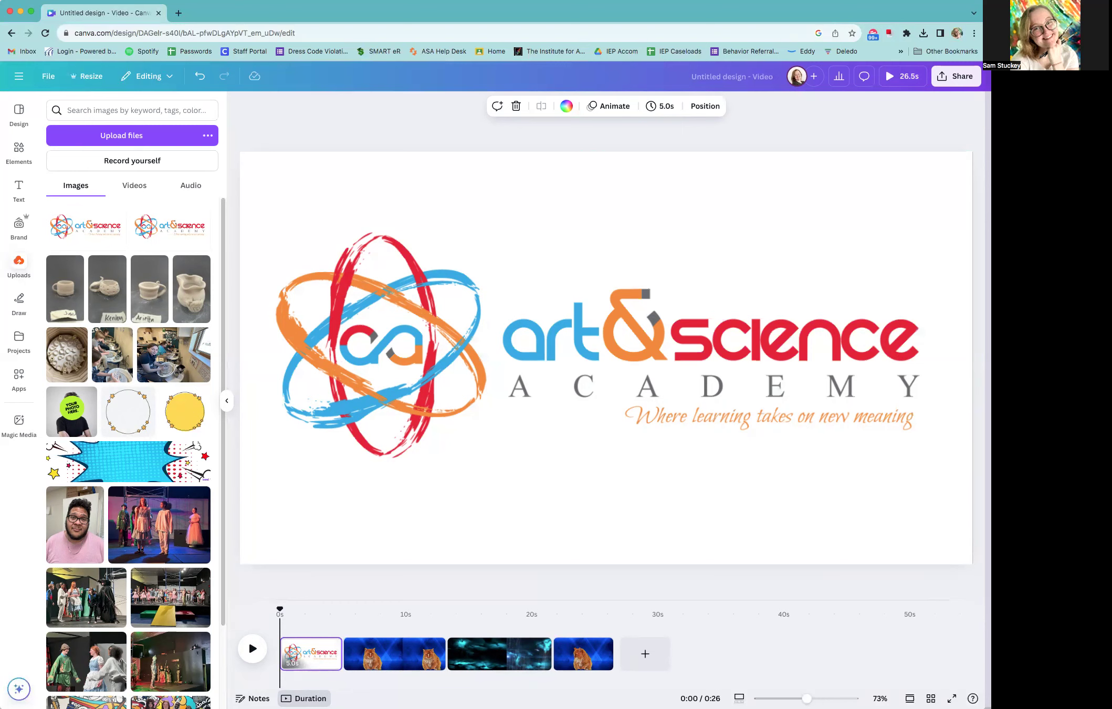
left_click(256, 657)
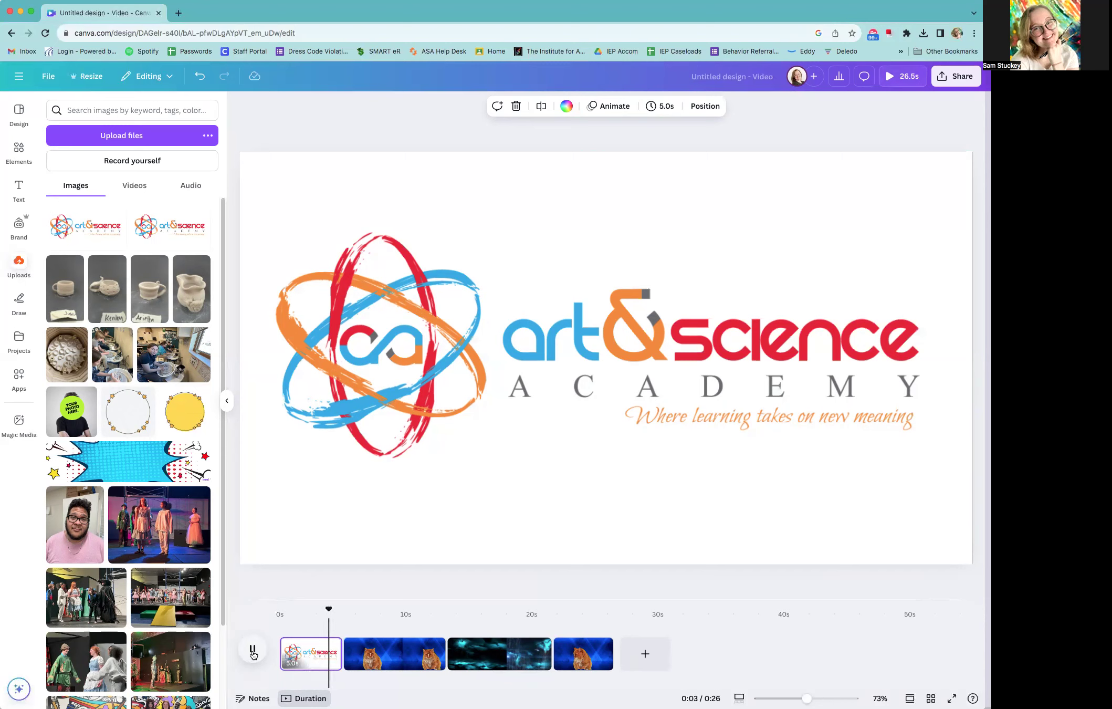
left_click(252, 651)
Search the elements library for "NEWS OPENING" and show only the audio results
left_click(18, 152)
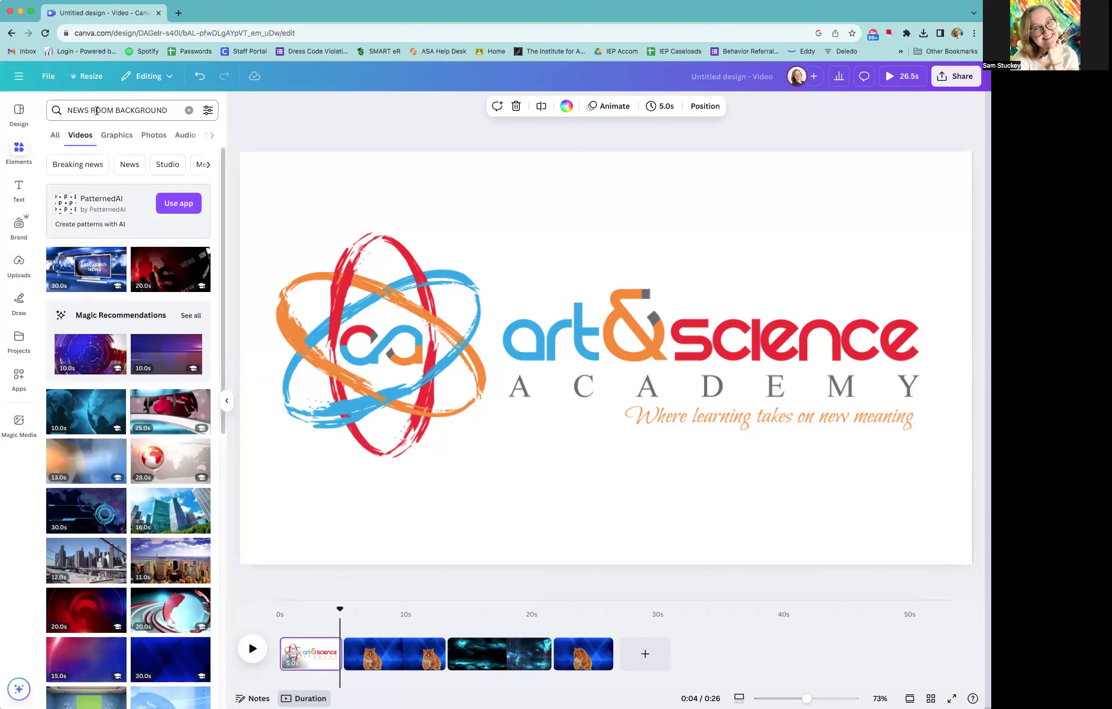
double_click(145, 114)
left_click(144, 112)
double_click(145, 112)
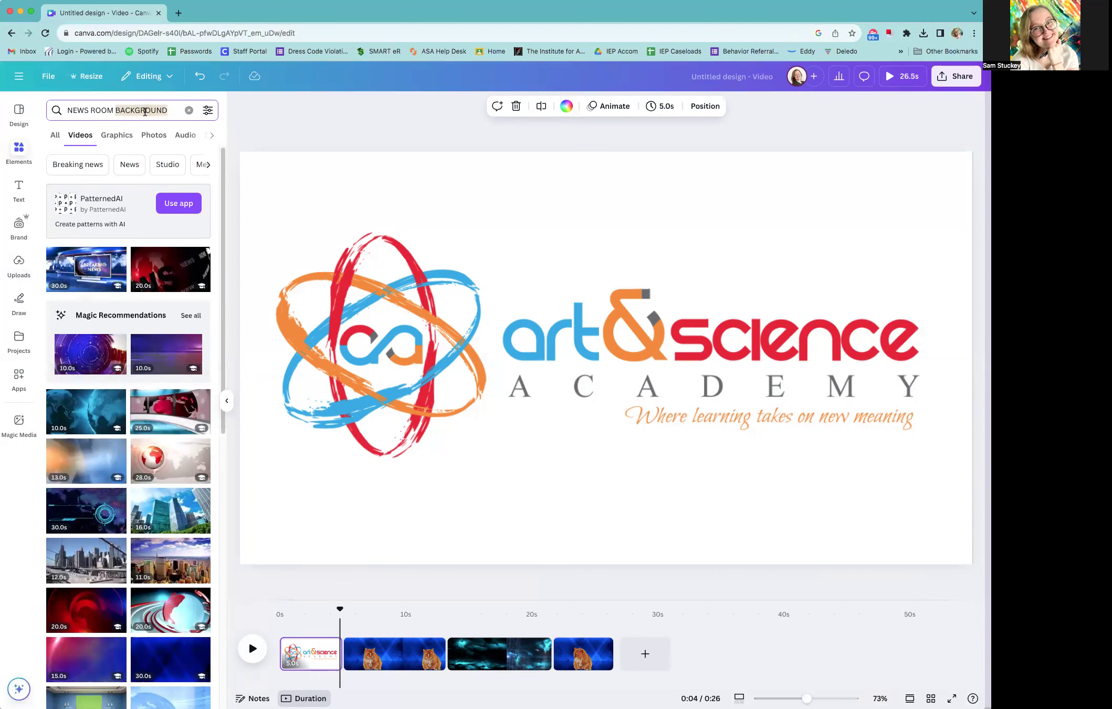
left_click(161, 110)
key("super+a")
type("NEWS")
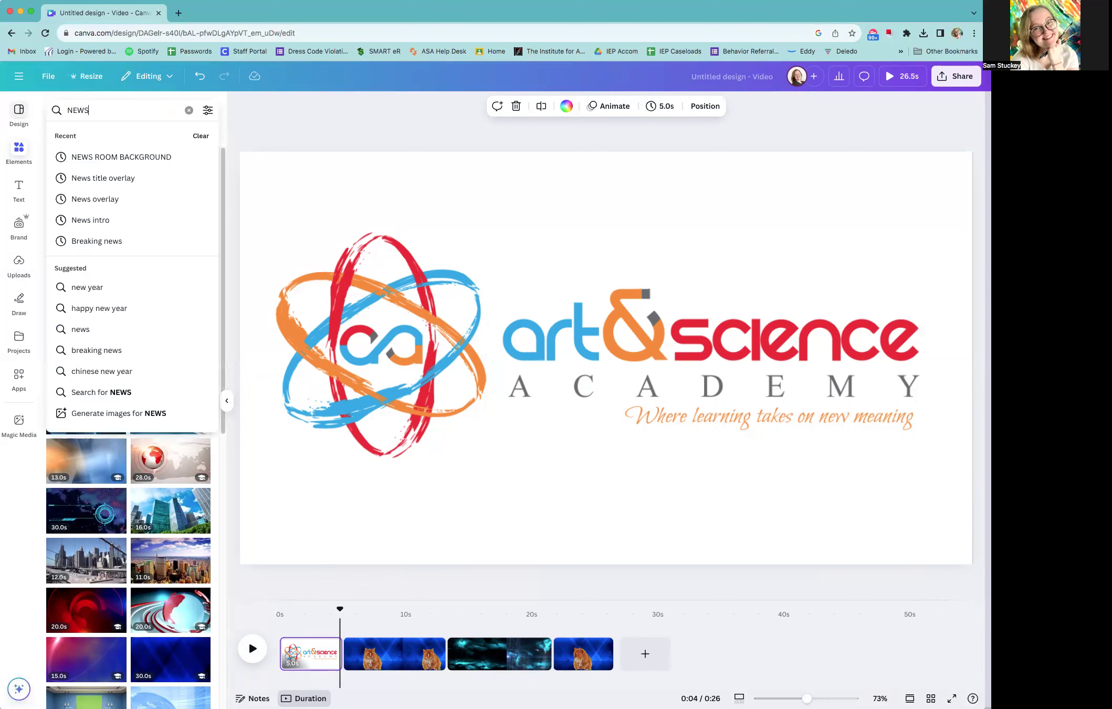
type(" OPWN")
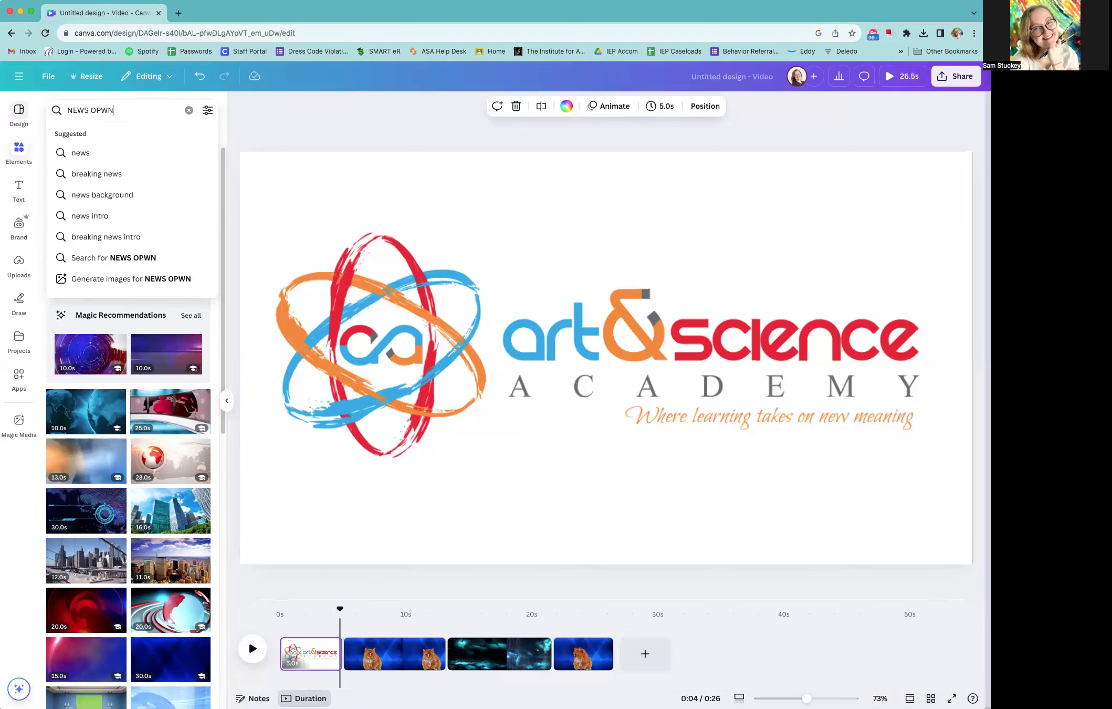
key("BackSpace")
key("BackSpace")
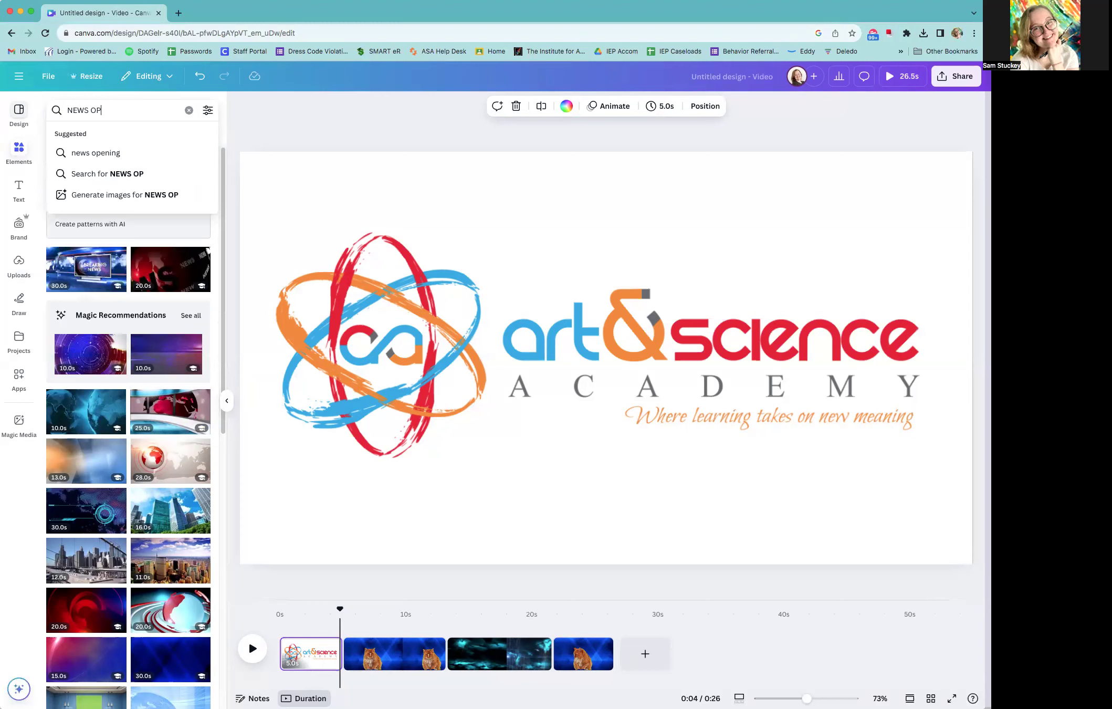
key("Return")
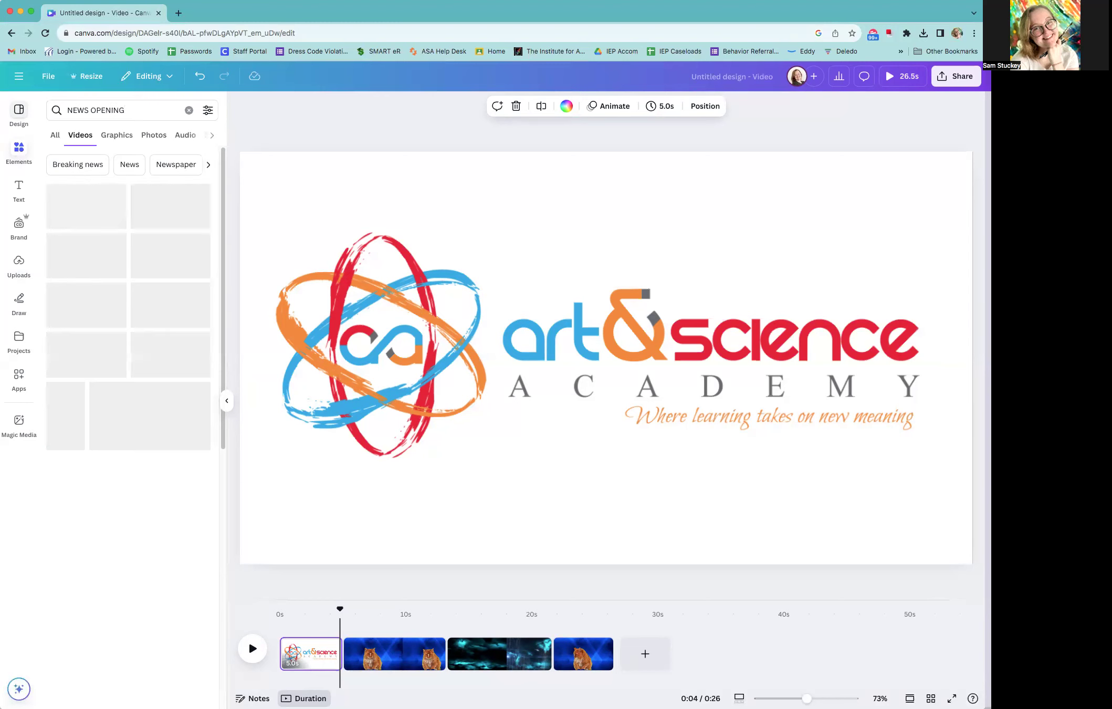
left_click(185, 136)
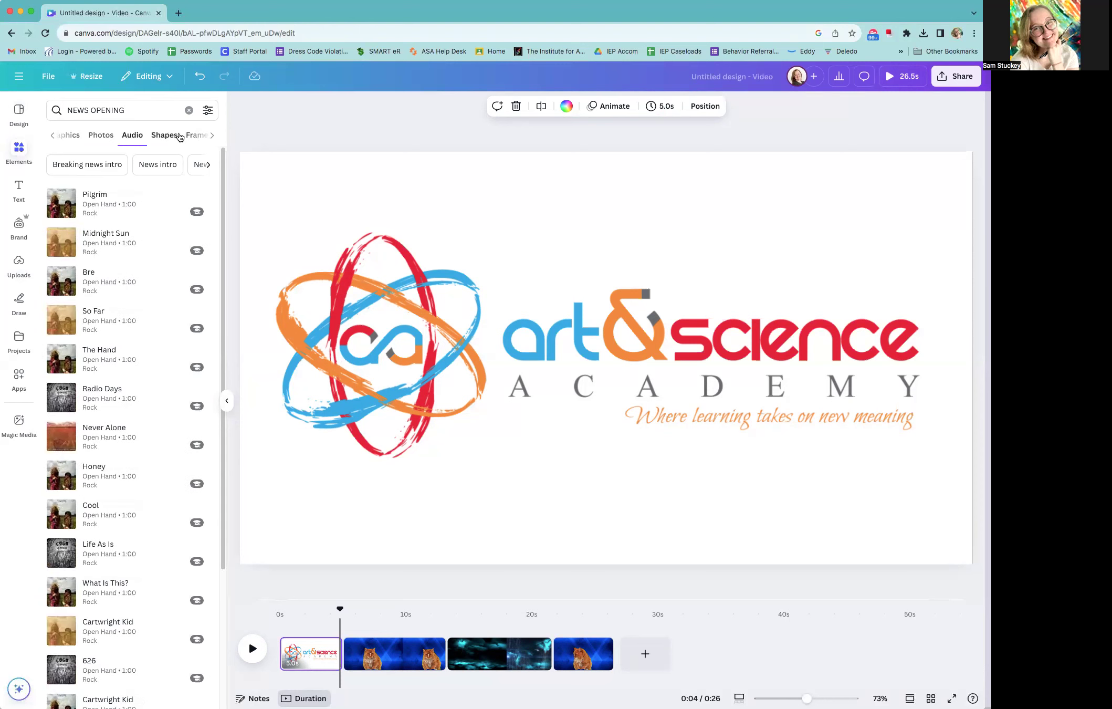
Change the audio search to "NEWS" and listen to a preview of the Bulletin World track
left_click_drag(125, 115, 84, 111)
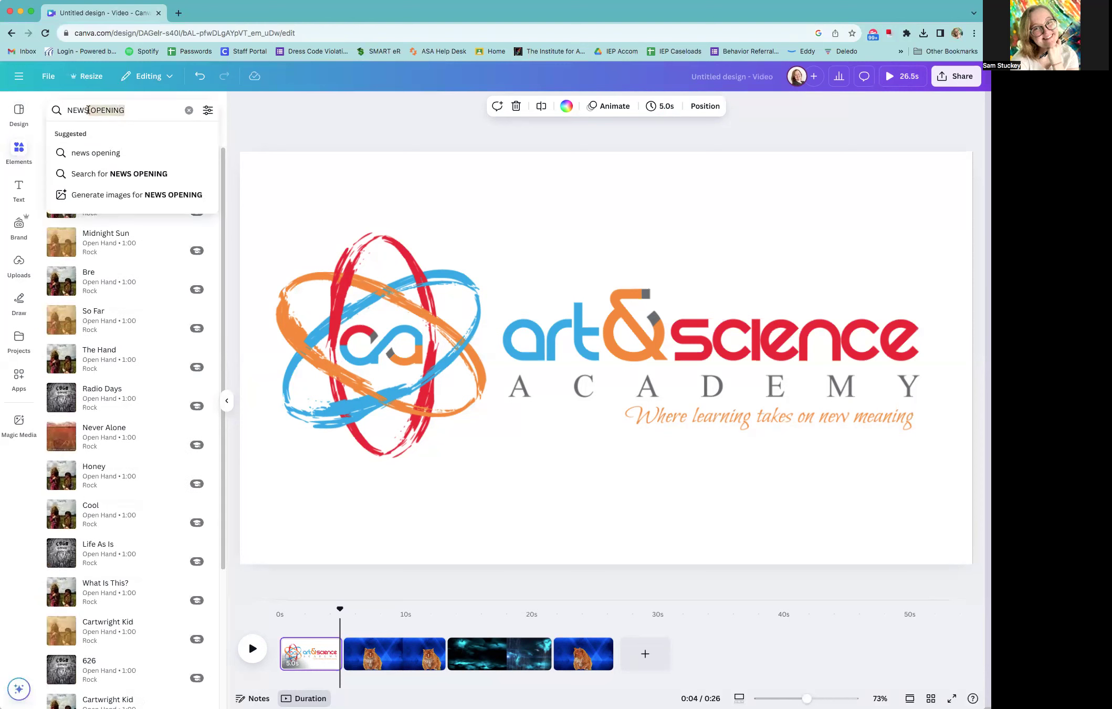
key("BackSpace")
key("Return")
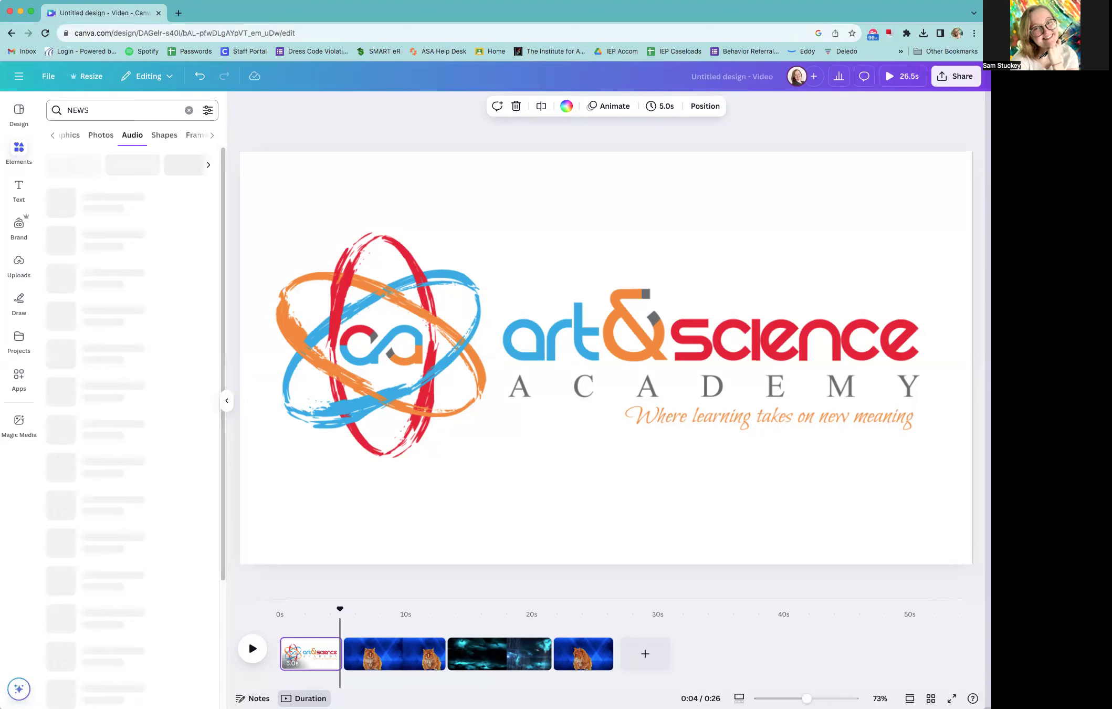
mouse_move(73, 203)
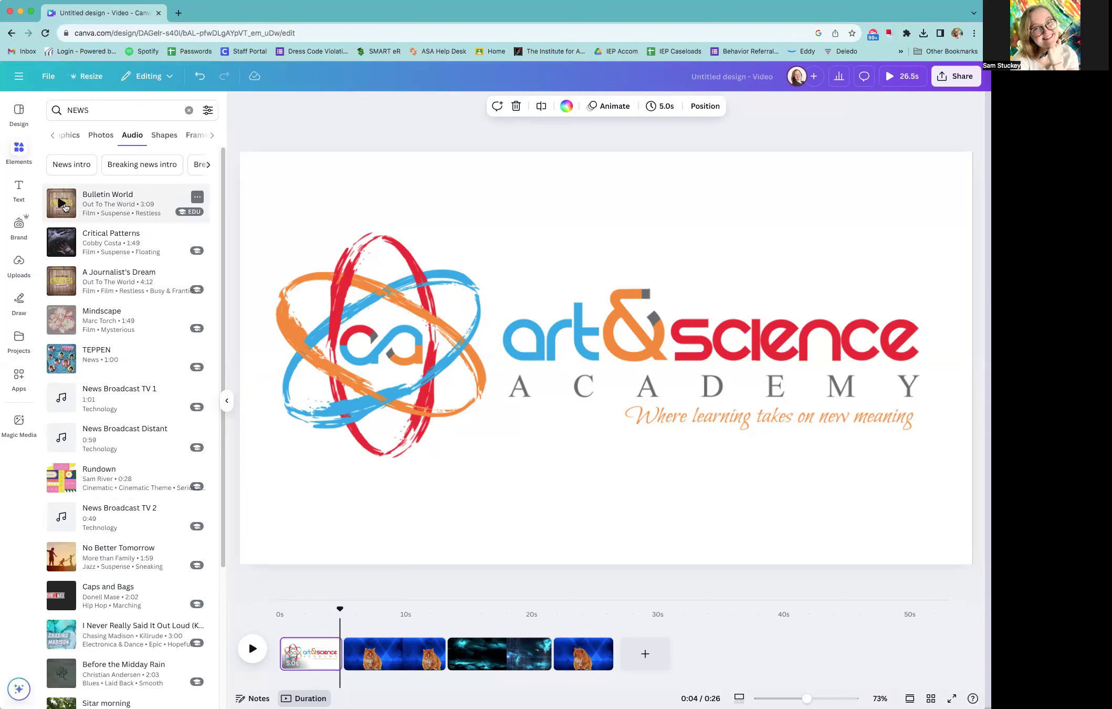
left_click(61, 205)
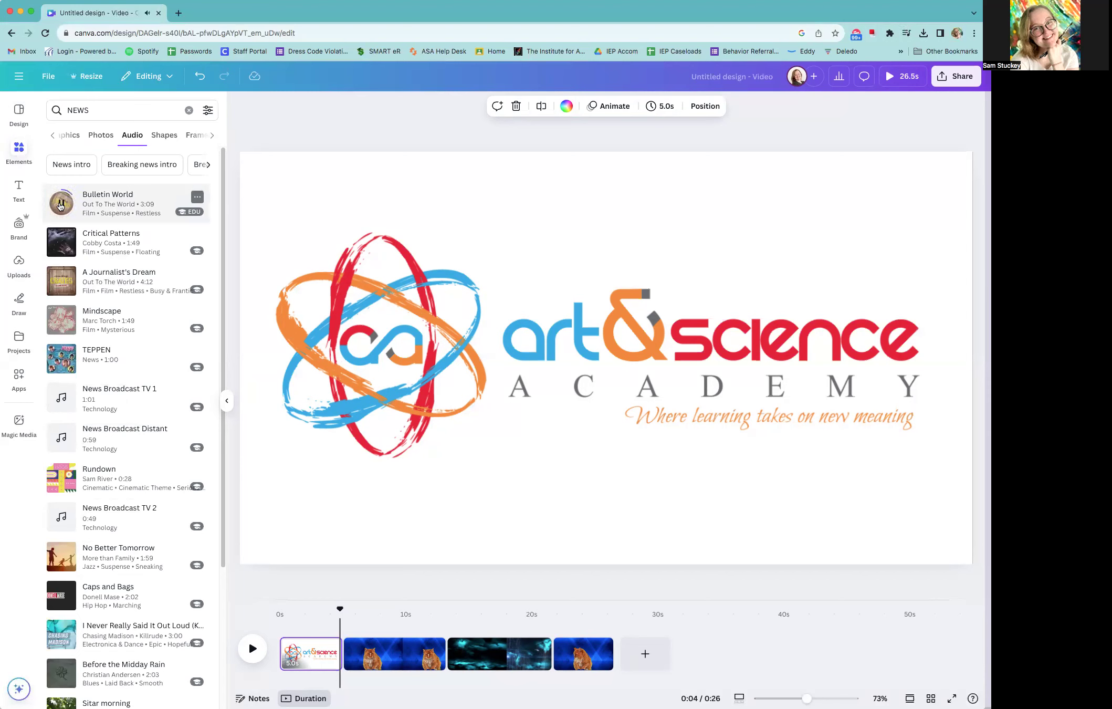
left_click(61, 205)
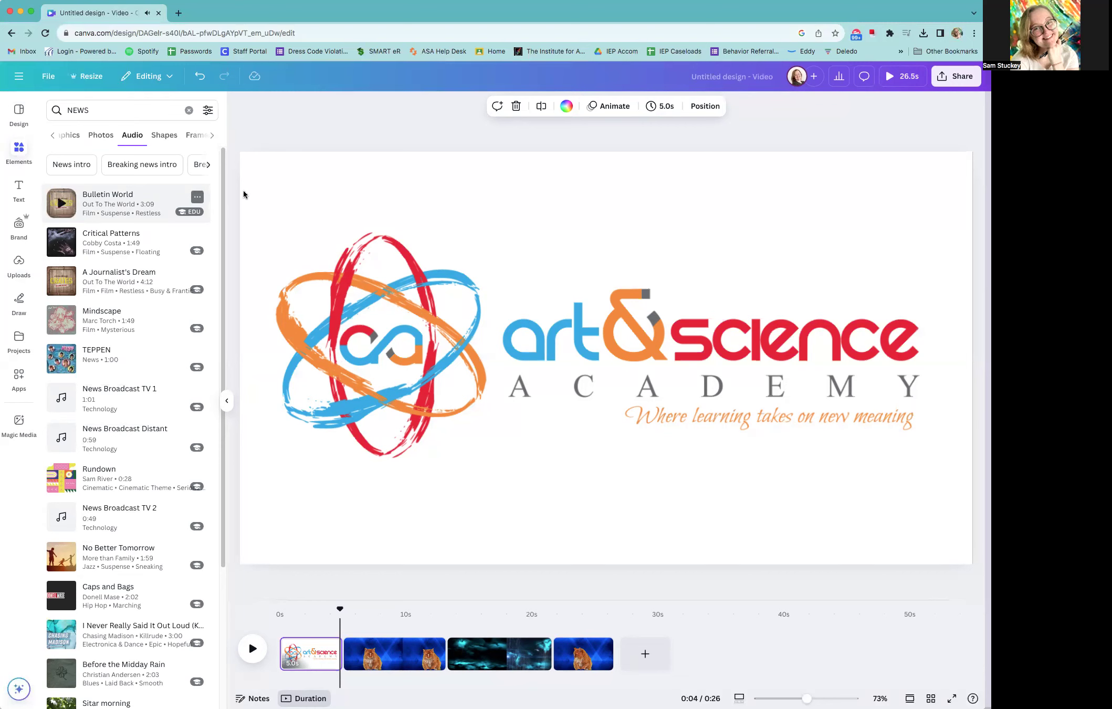
Add Bulletin World at the very start of the timeline, trim it to 5.0 seconds beneath the title page, and play the opening
left_click_drag(109, 208, 343, 676)
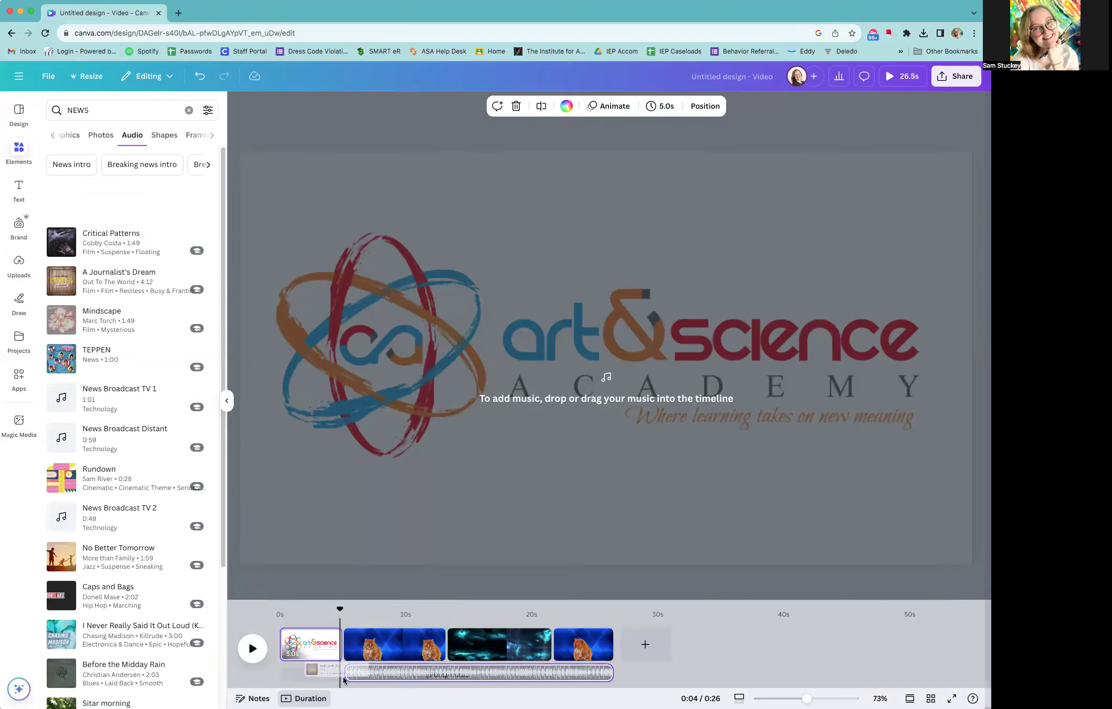
left_click_drag(268, 669, 21, 667)
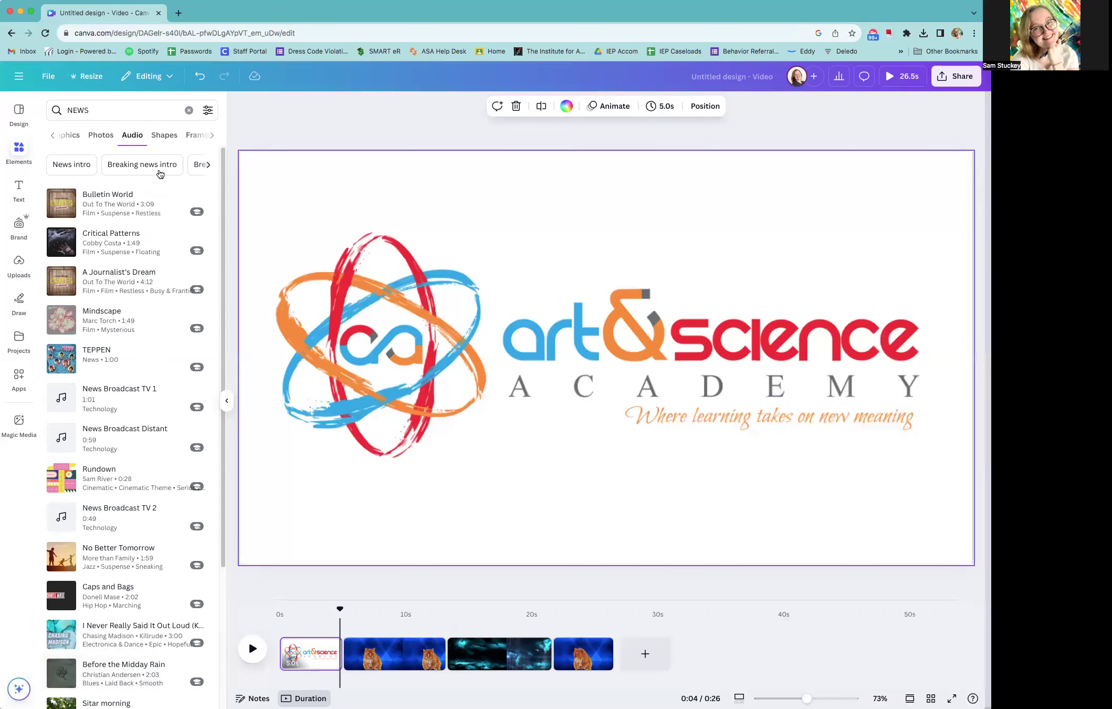
left_click_drag(88, 206, 300, 674)
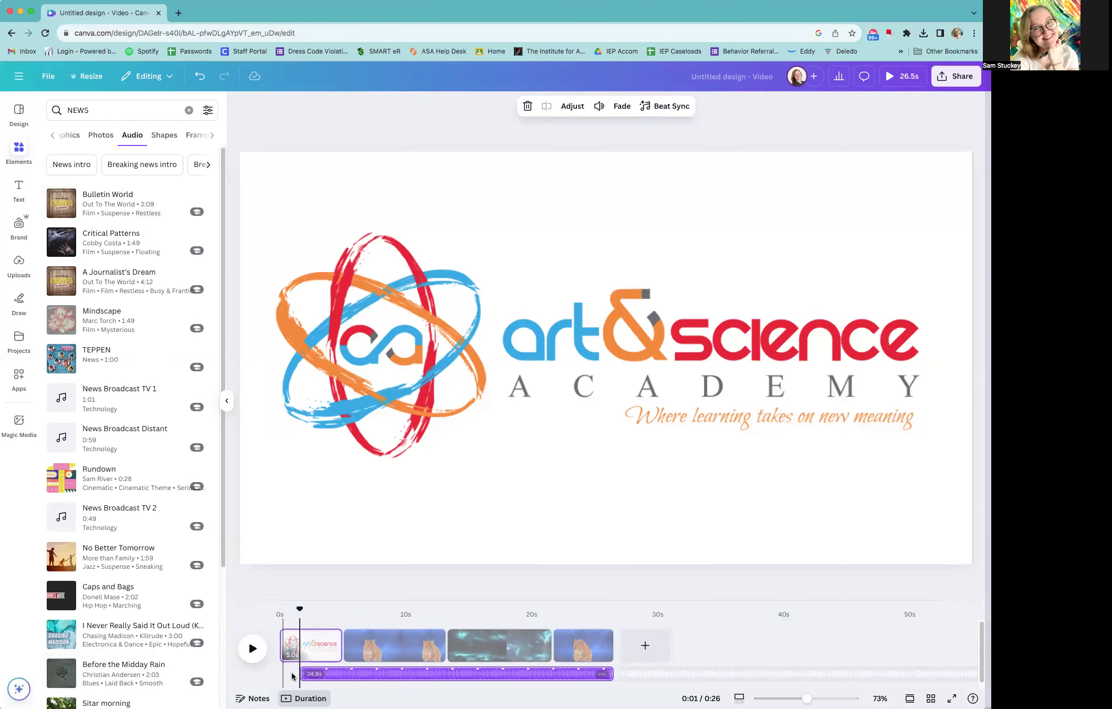
left_click_drag(304, 674, 266, 674)
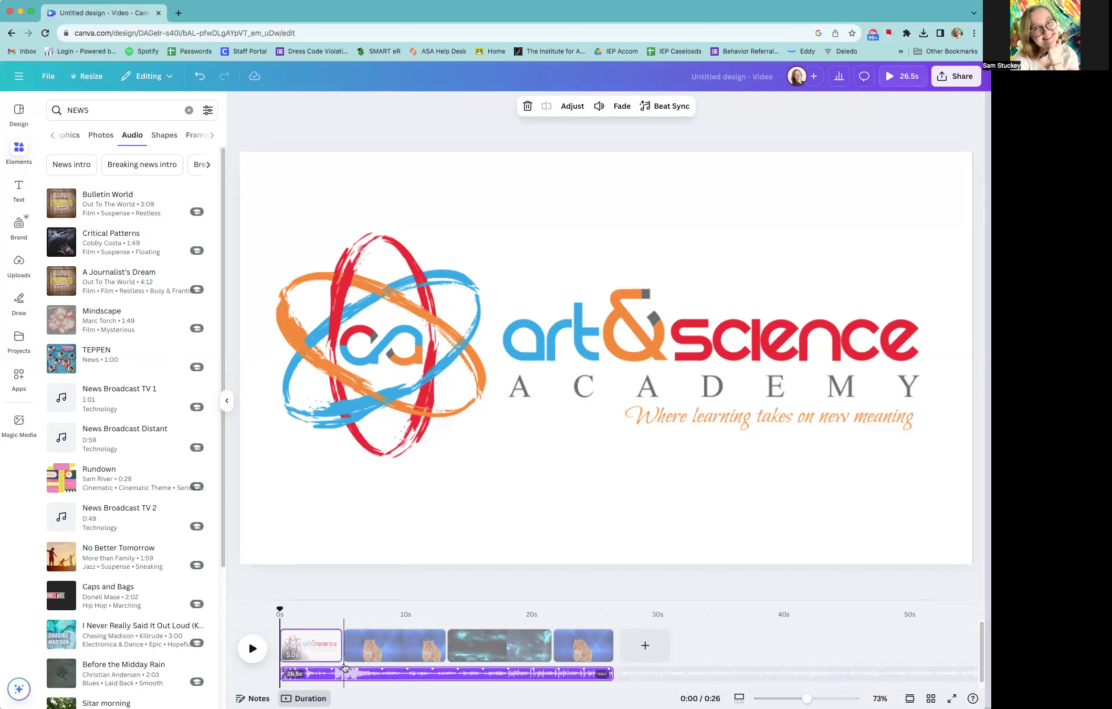
left_click_drag(610, 672, 342, 676)
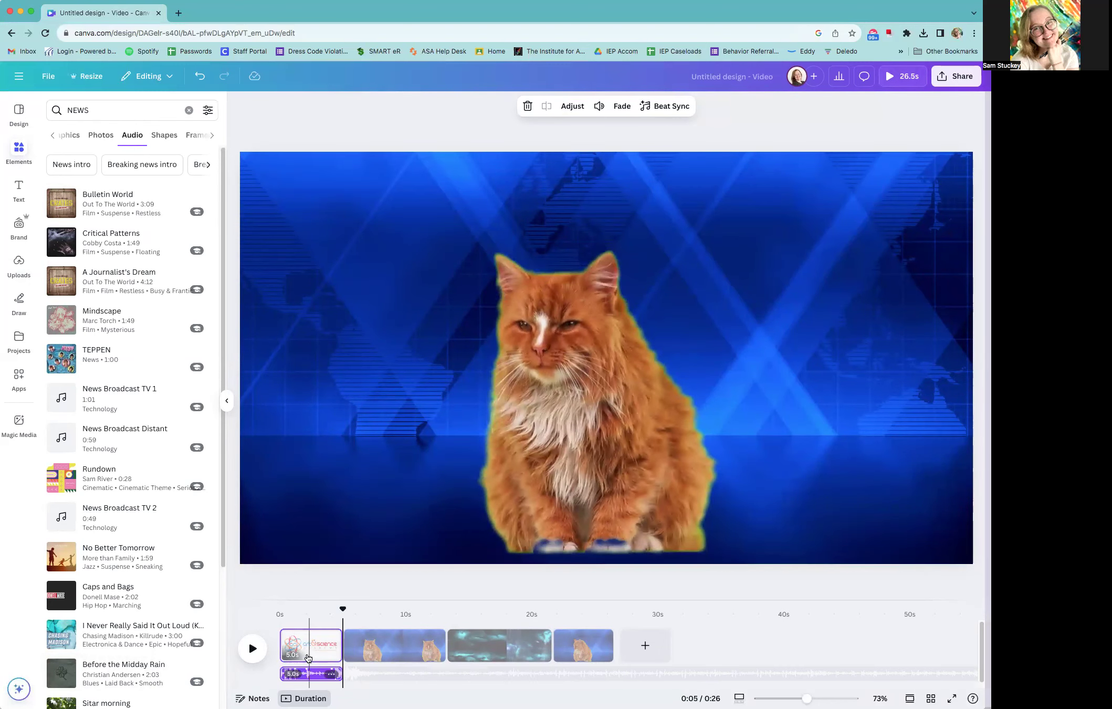
left_click_drag(342, 608, 272, 613)
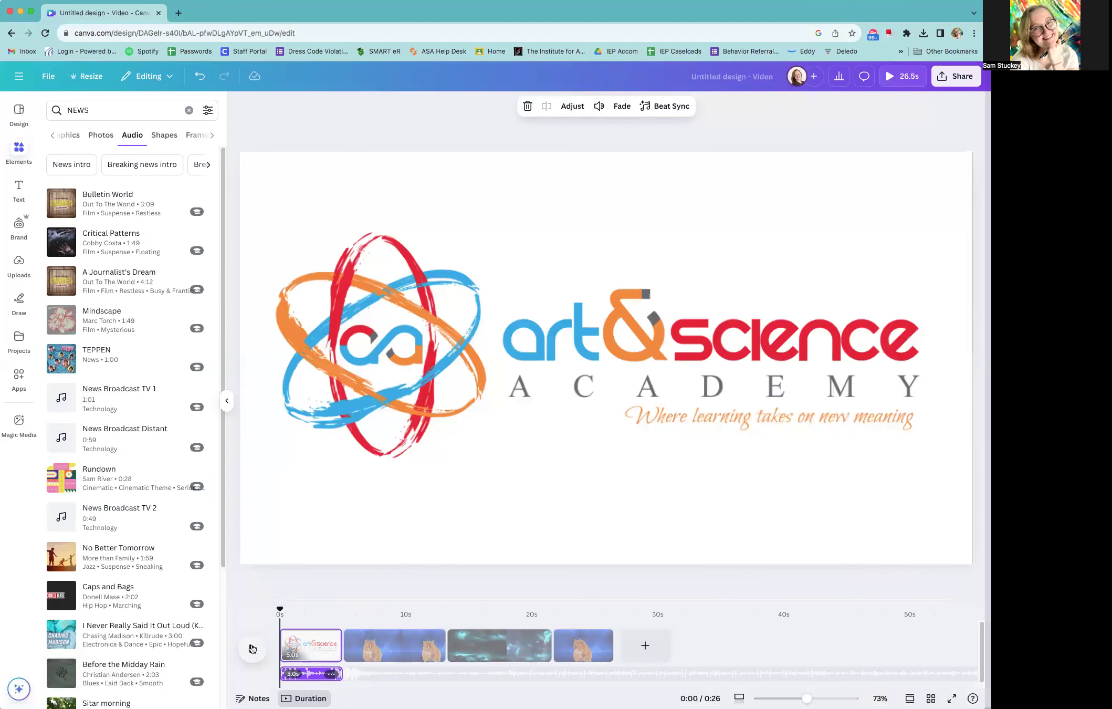
left_click(253, 648)
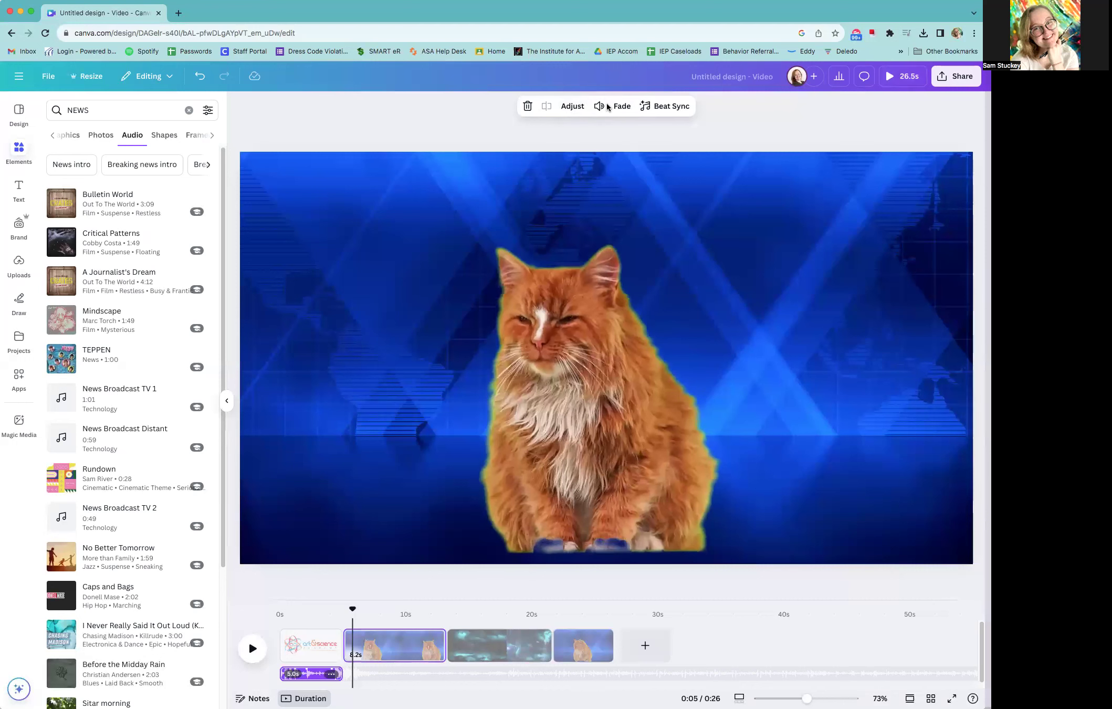
Set the intro music's fade in and fade out to 0.5 s each and play the opening from the start
left_click(312, 677)
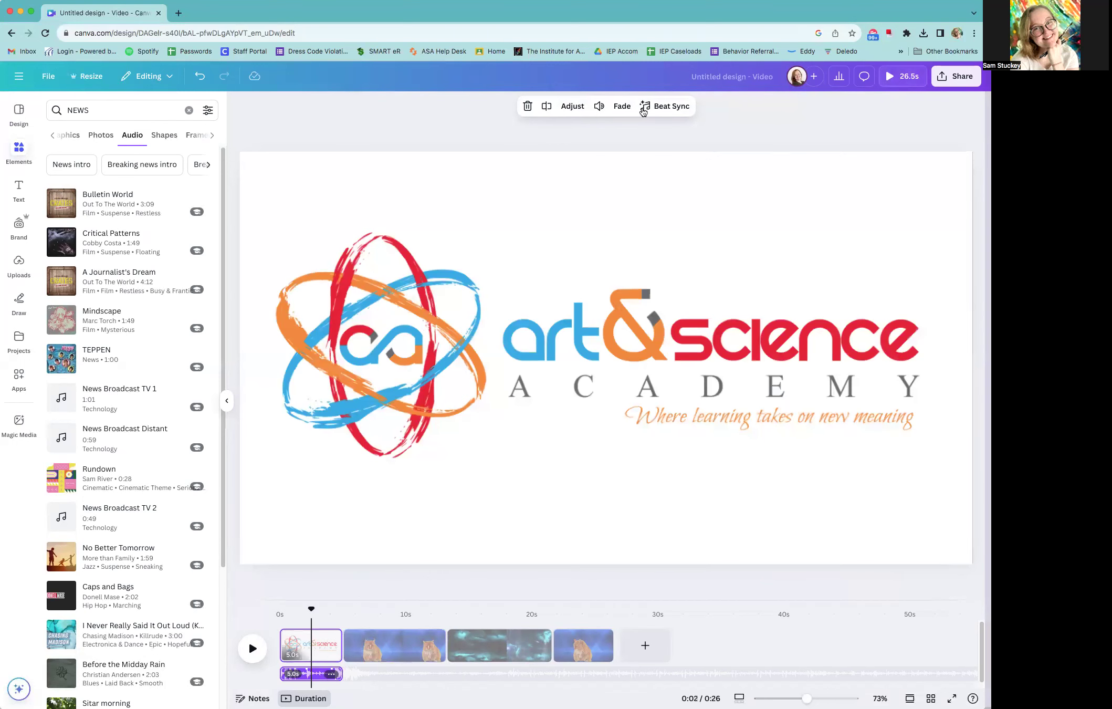
left_click(616, 107)
left_click_drag(542, 200, 566, 151)
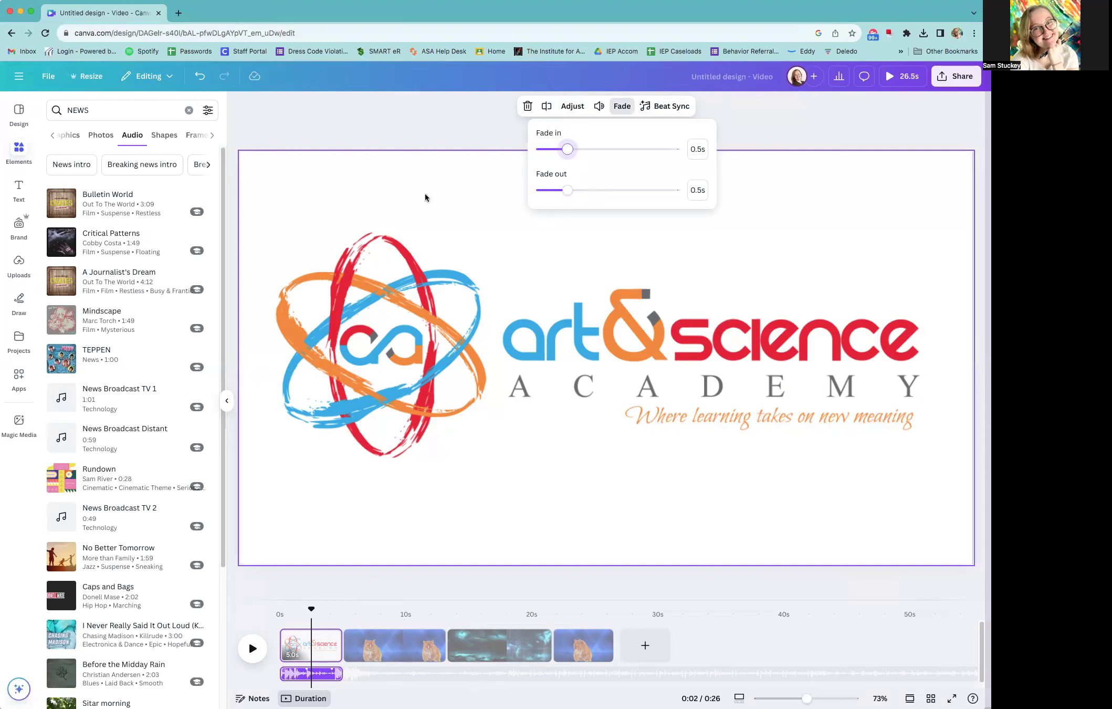
left_click_drag(313, 610, 280, 610)
left_click(249, 648)
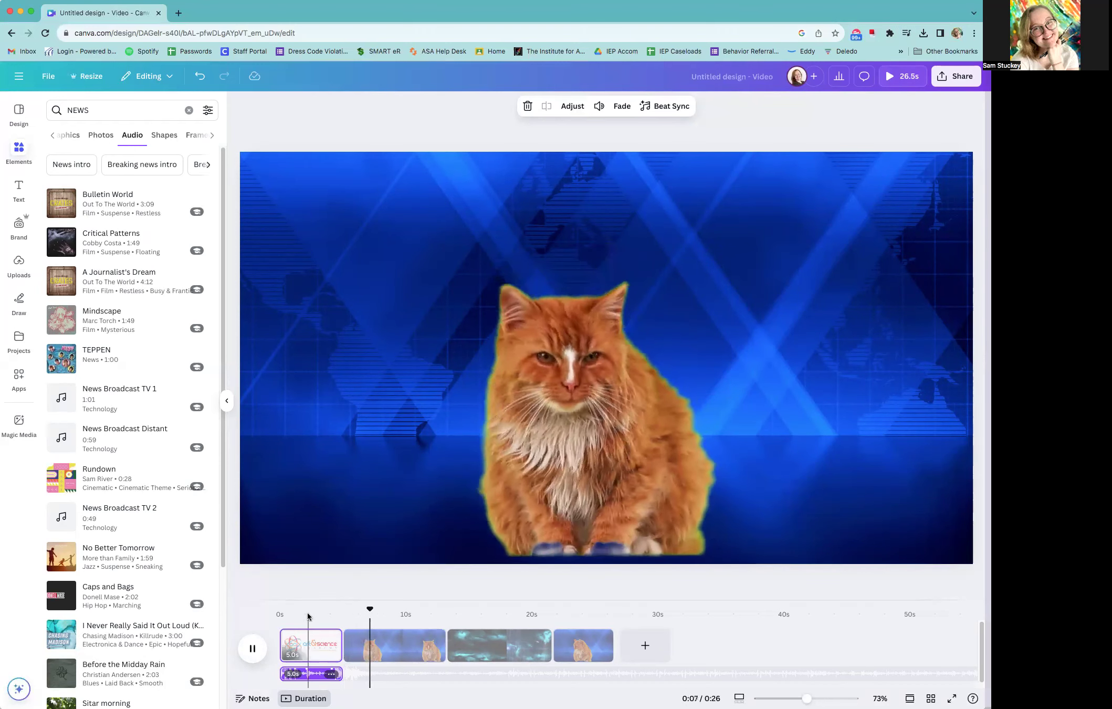
Move to the first cat page on the timeline and search the elements library for "News title overlay", showing only graphics
left_click(23, 144)
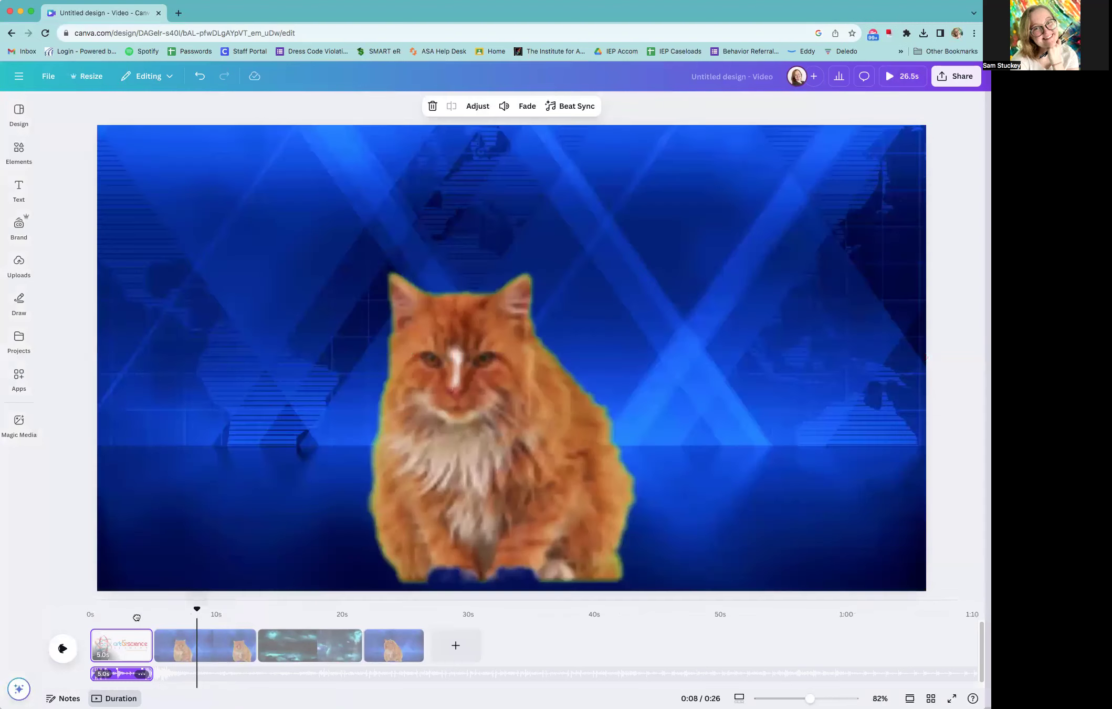
left_click_drag(136, 617, 154, 618)
left_click_drag(362, 618, 455, 658)
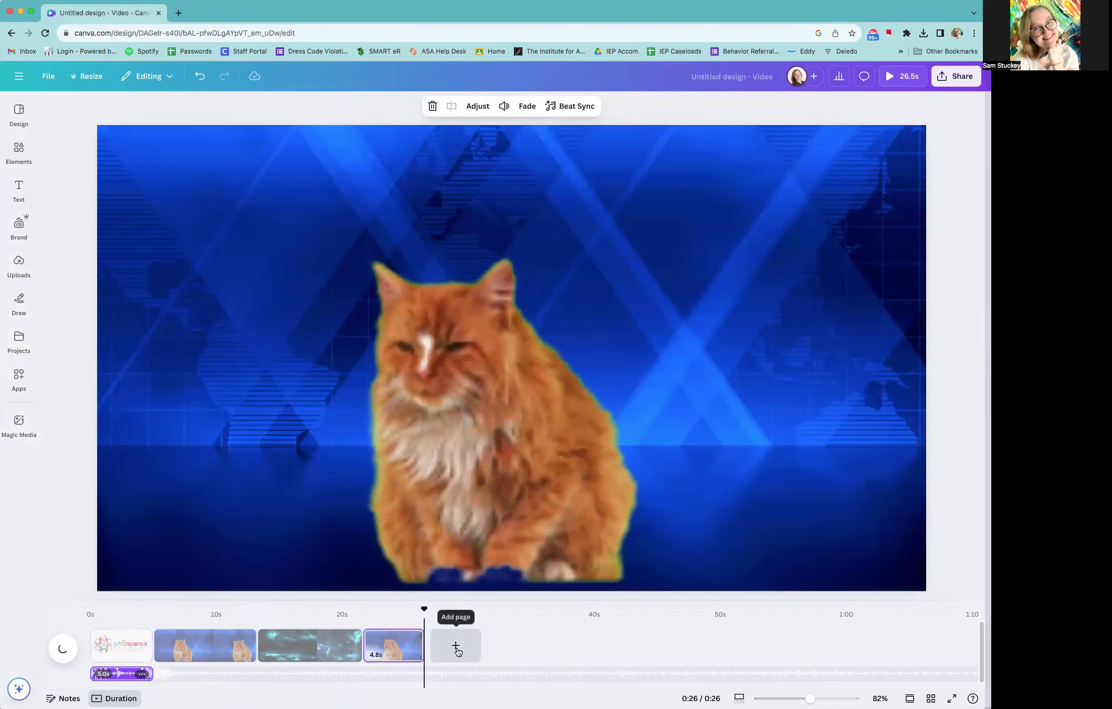
left_click(198, 645)
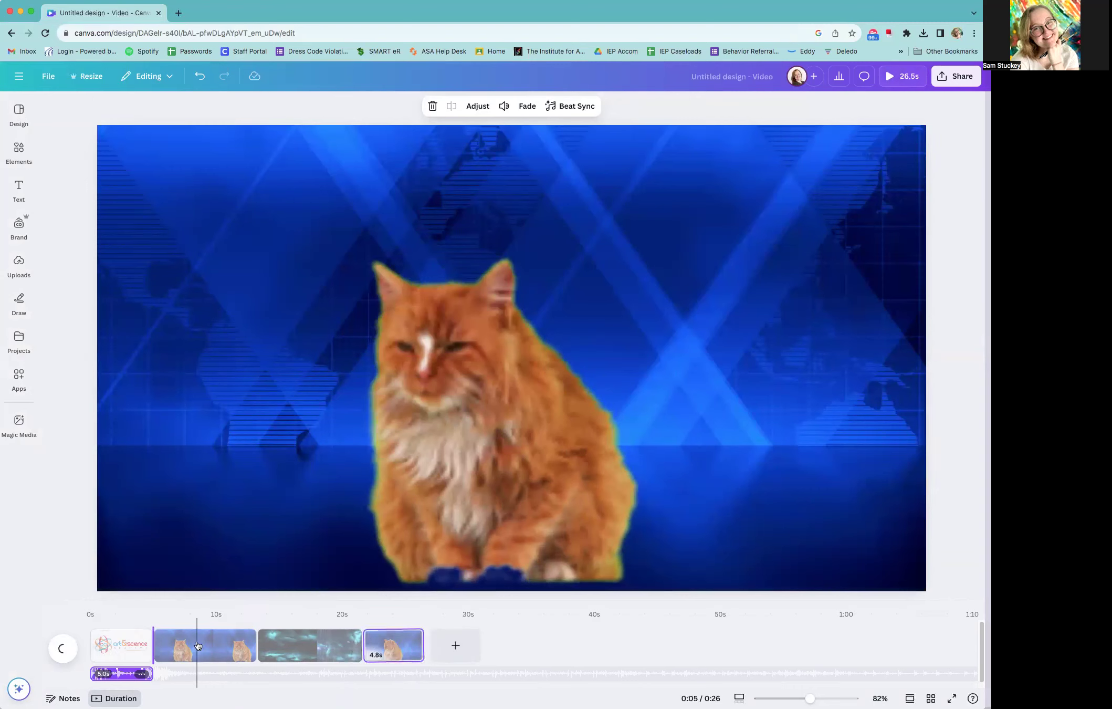
left_click(198, 645)
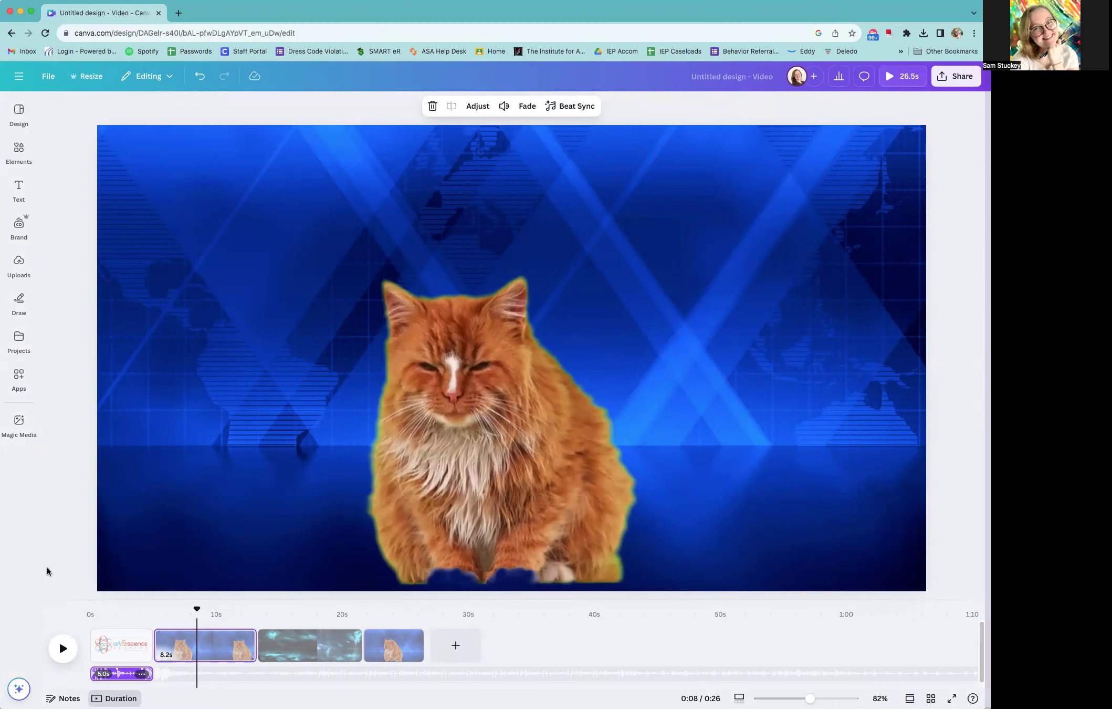
left_click(20, 143)
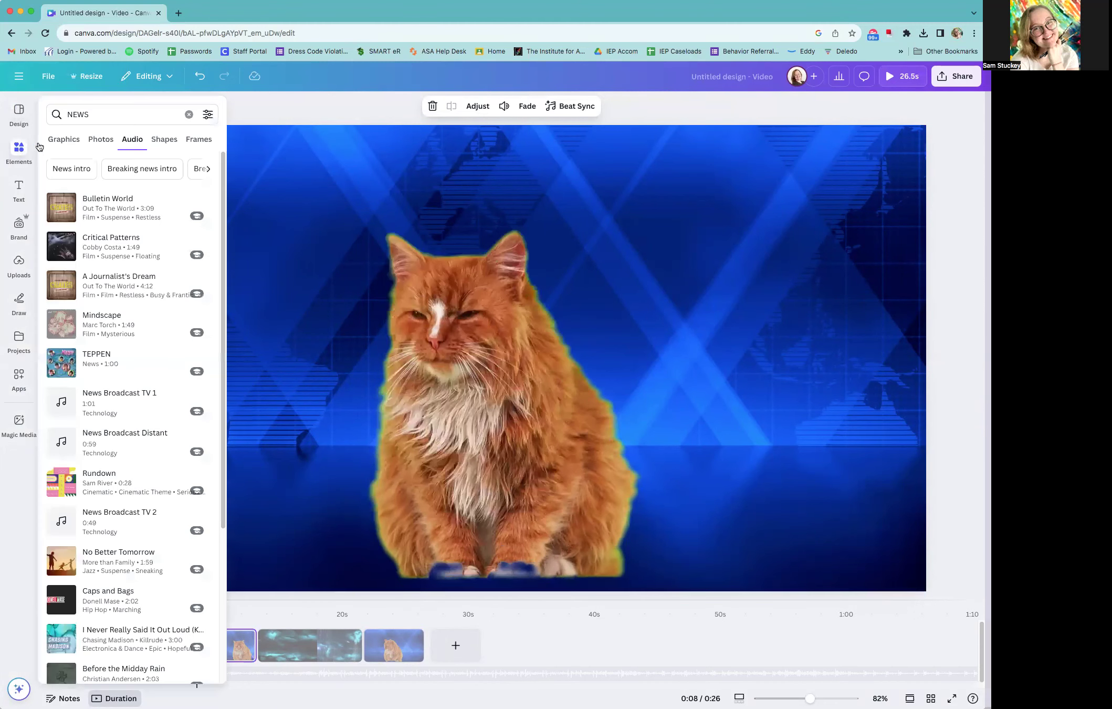
left_click(99, 110)
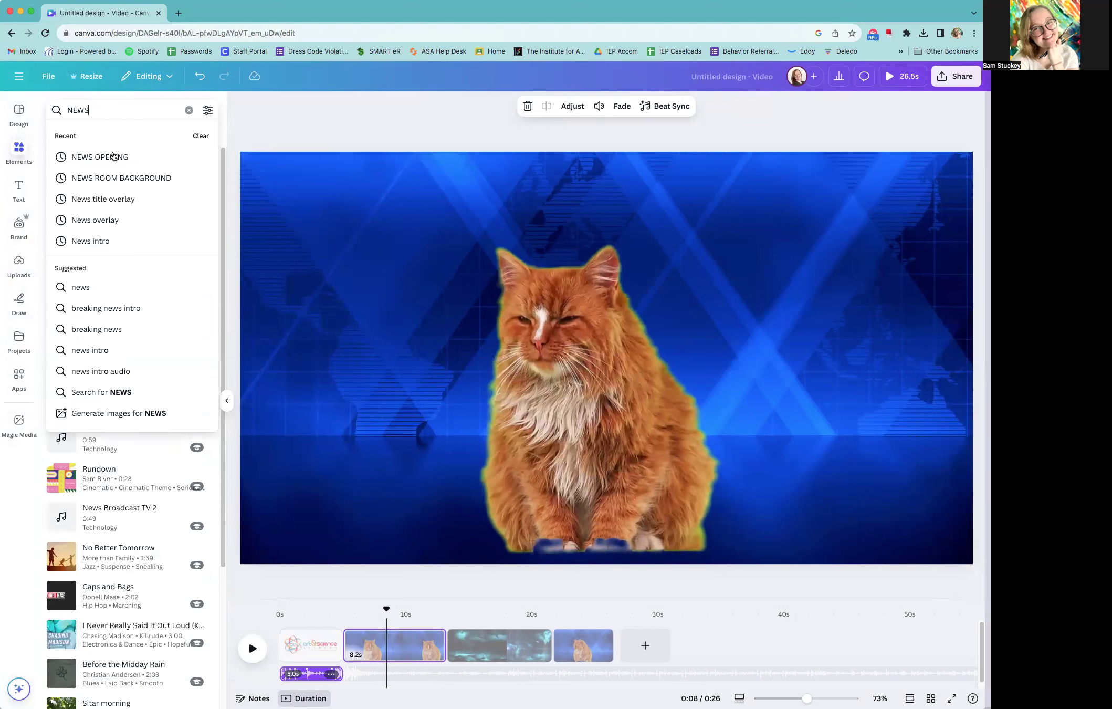
left_click(117, 199)
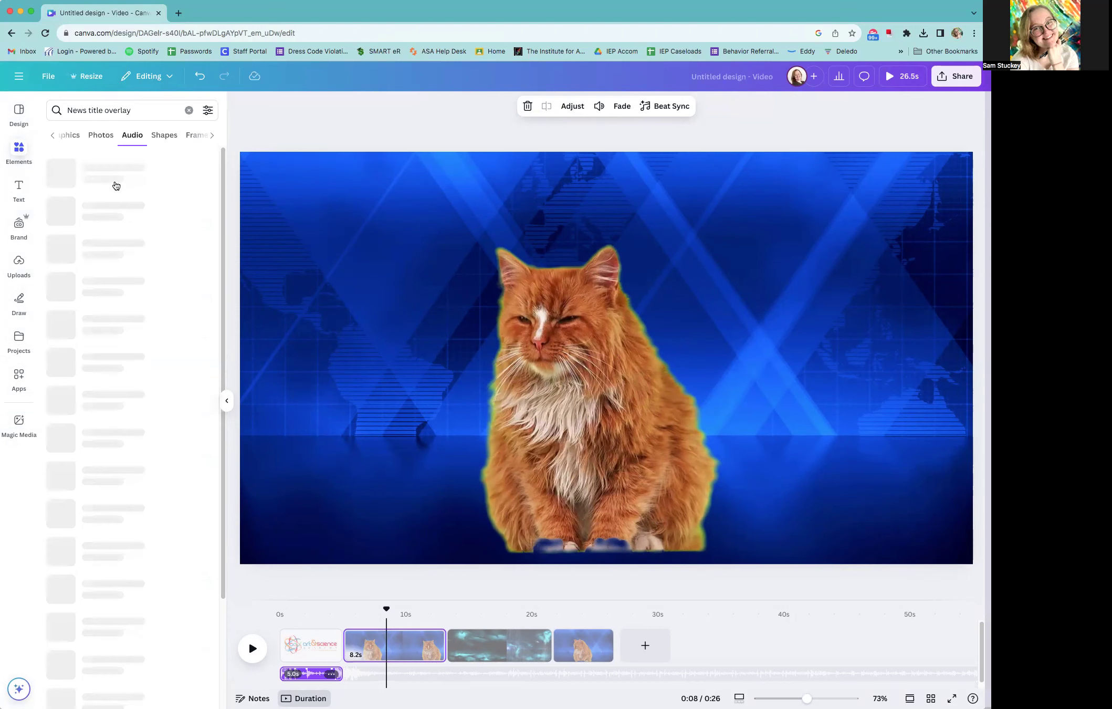
left_click(65, 138)
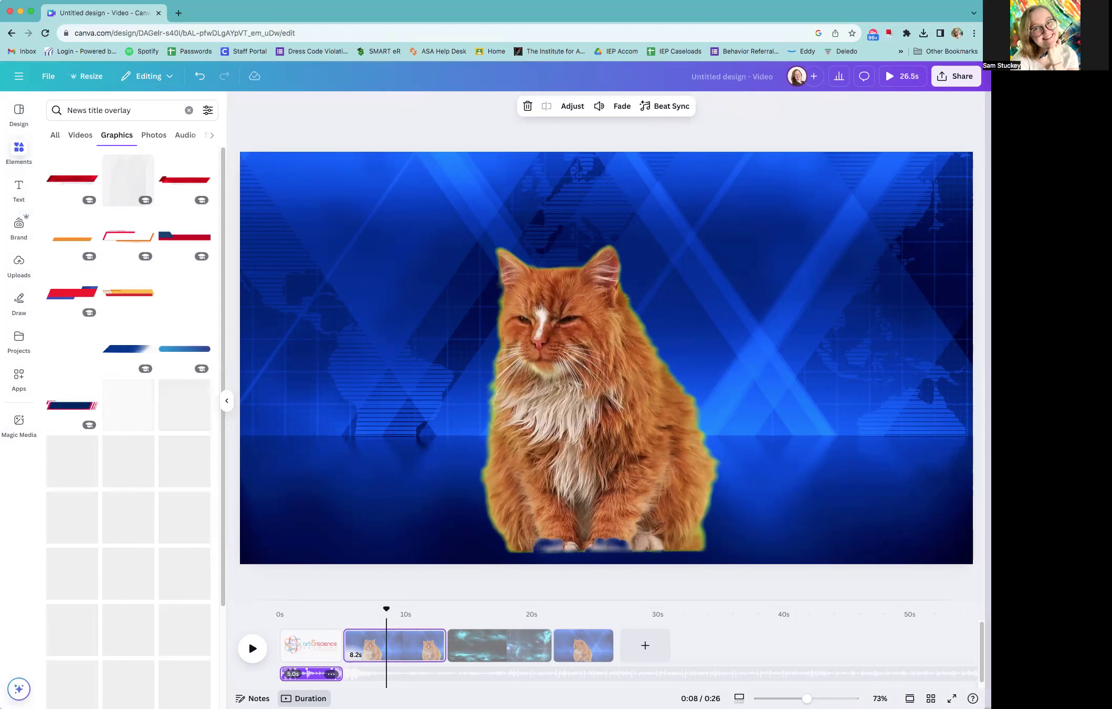
Add the red and white news banner graphic, place it in the cat page's lower-left area, and enlarge it past the cat's chest
left_click(73, 181)
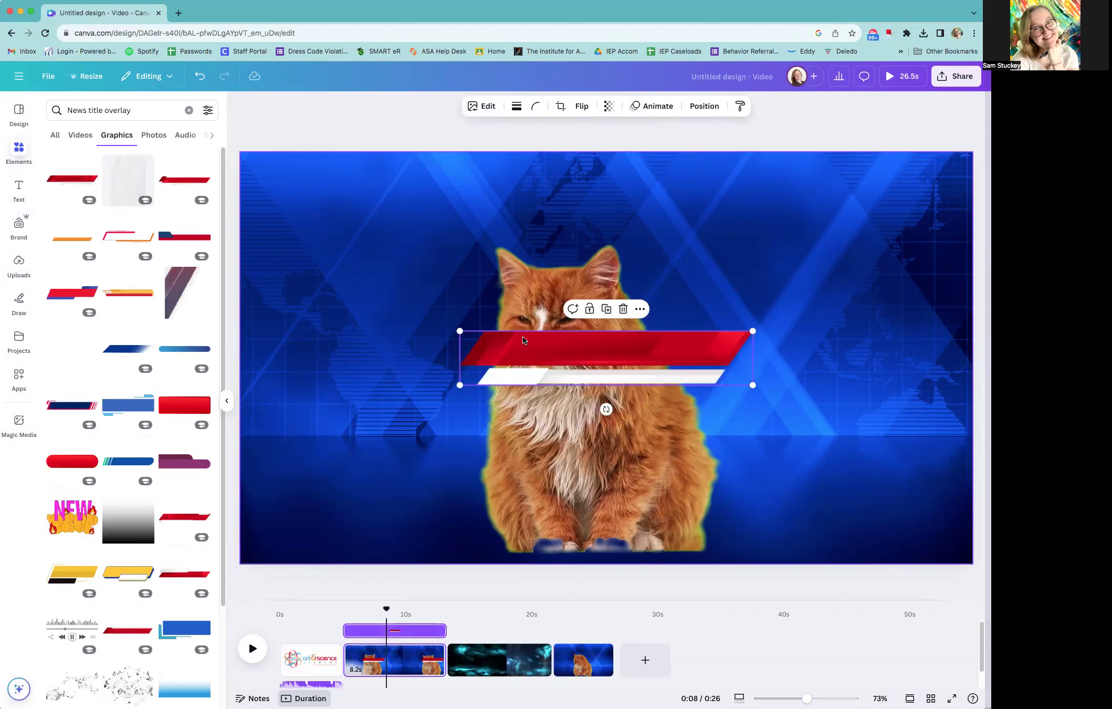
left_click_drag(668, 357, 420, 501)
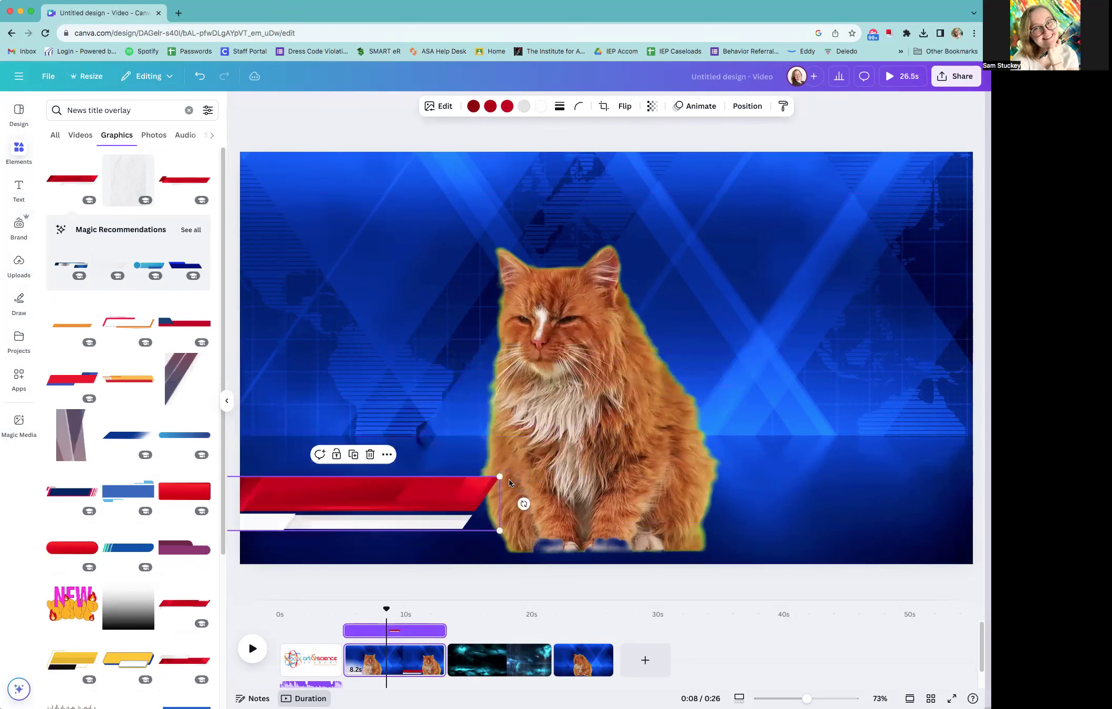
left_click_drag(553, 454, 593, 454)
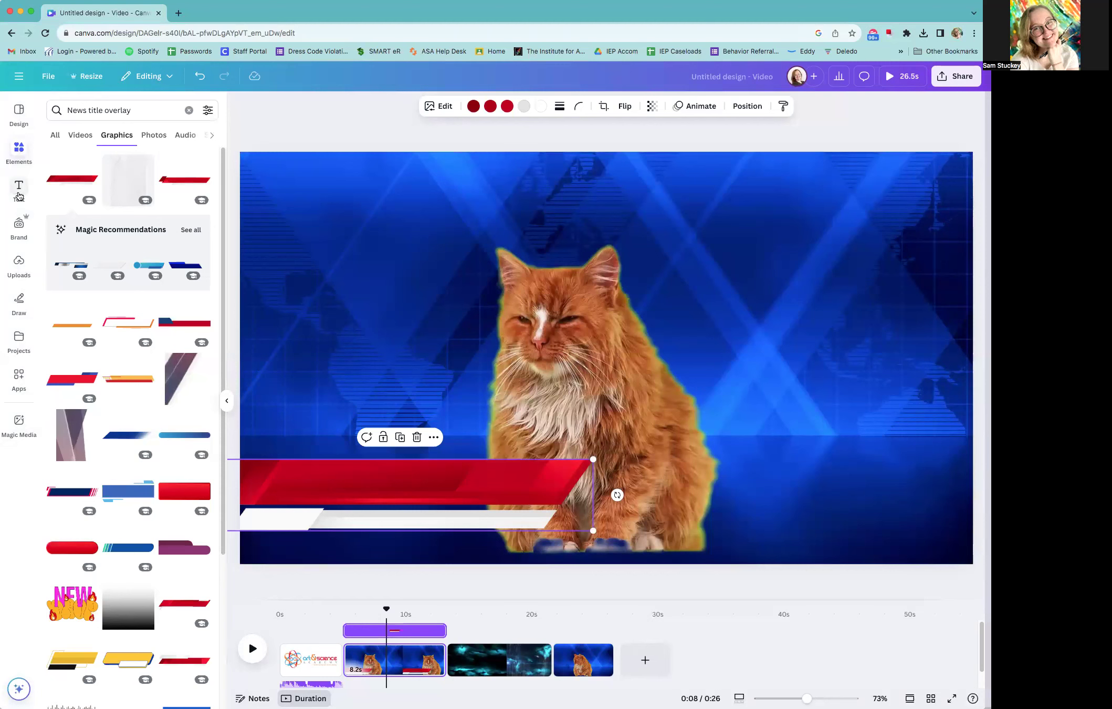
Add a text box reading "NAME HERE", enlarge it to about size 76, and place it over the banner's red bar
left_click(19, 190)
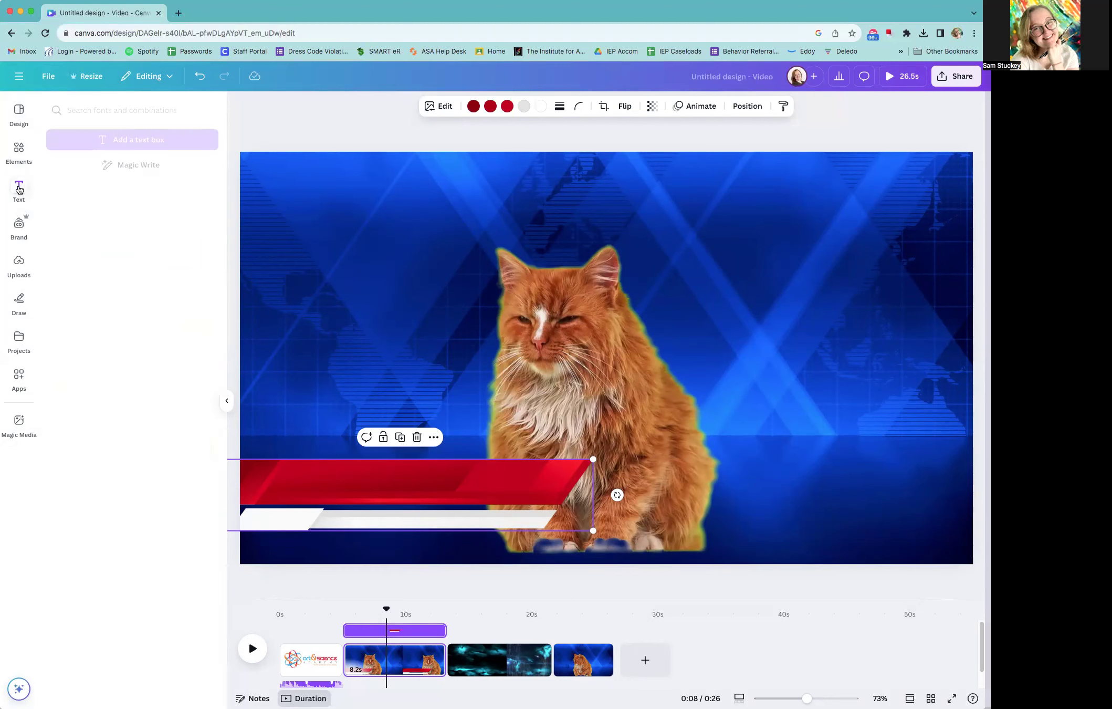
left_click(124, 142)
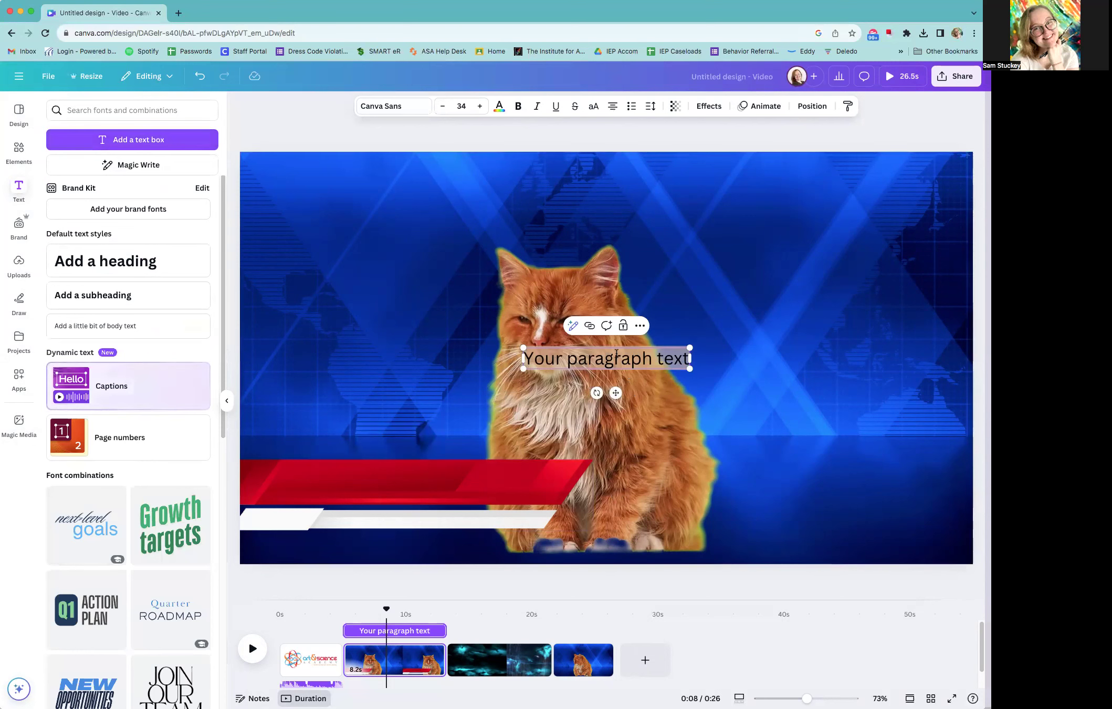
type("NAME HERE")
left_click_drag(620, 400, 519, 508)
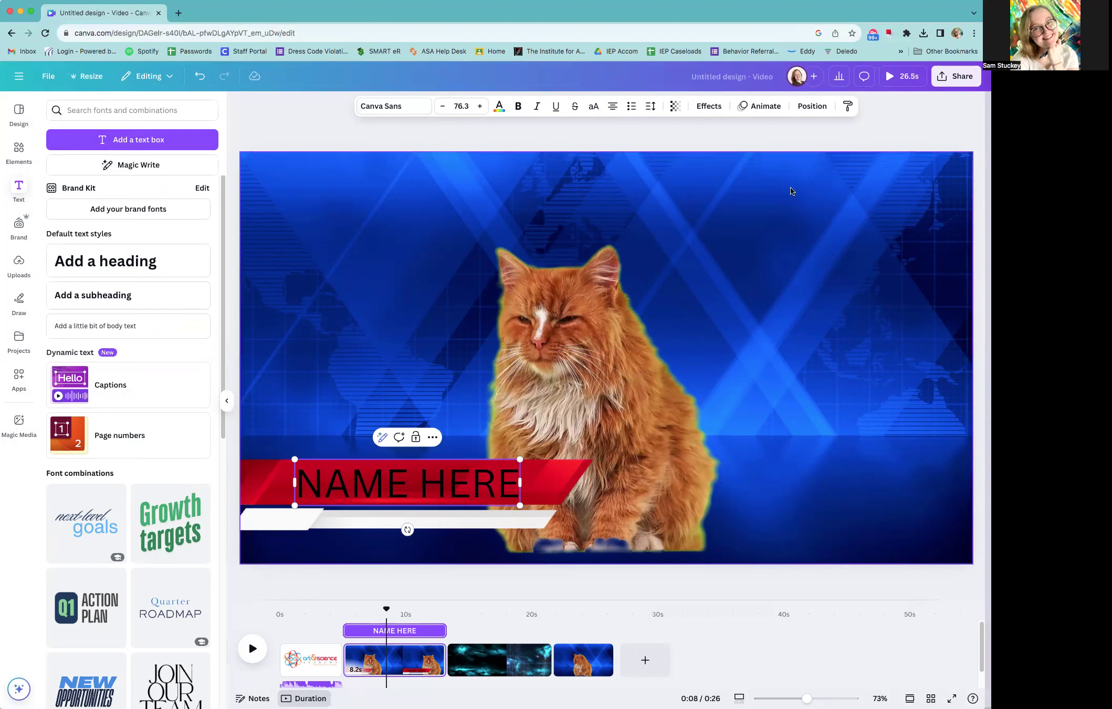
Check the layer order of the name text, banner, cat, and newsroom background on the first cat page
left_click(812, 106)
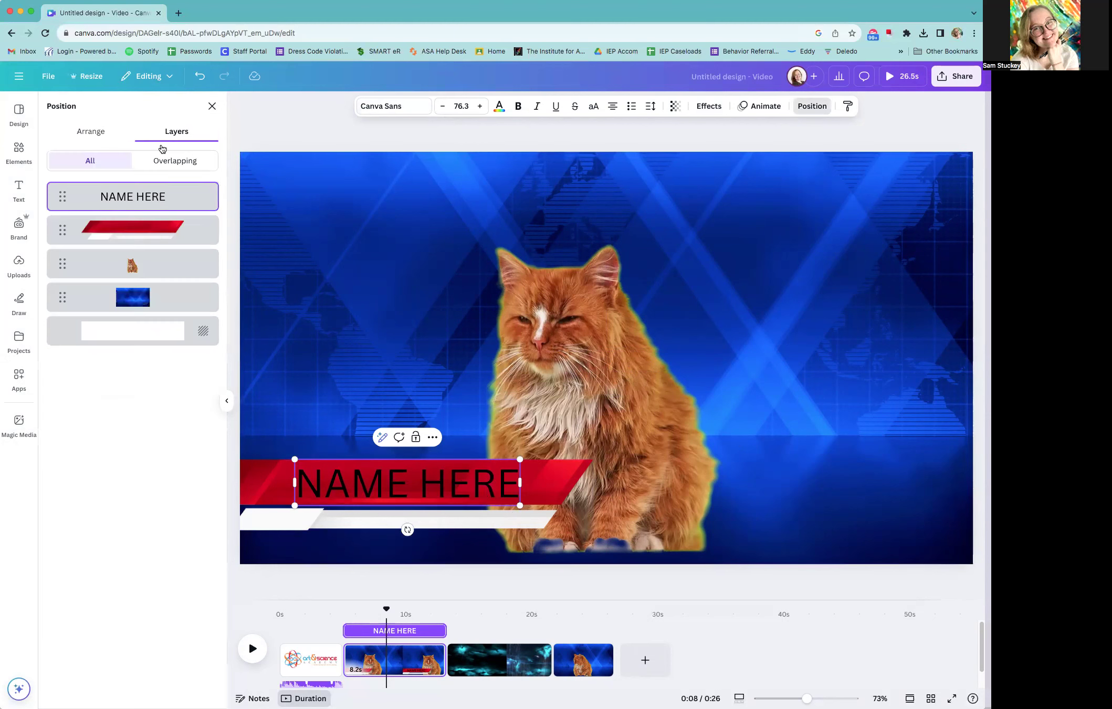
left_click_drag(64, 202, 109, 195)
left_click(533, 577)
left_click(431, 404)
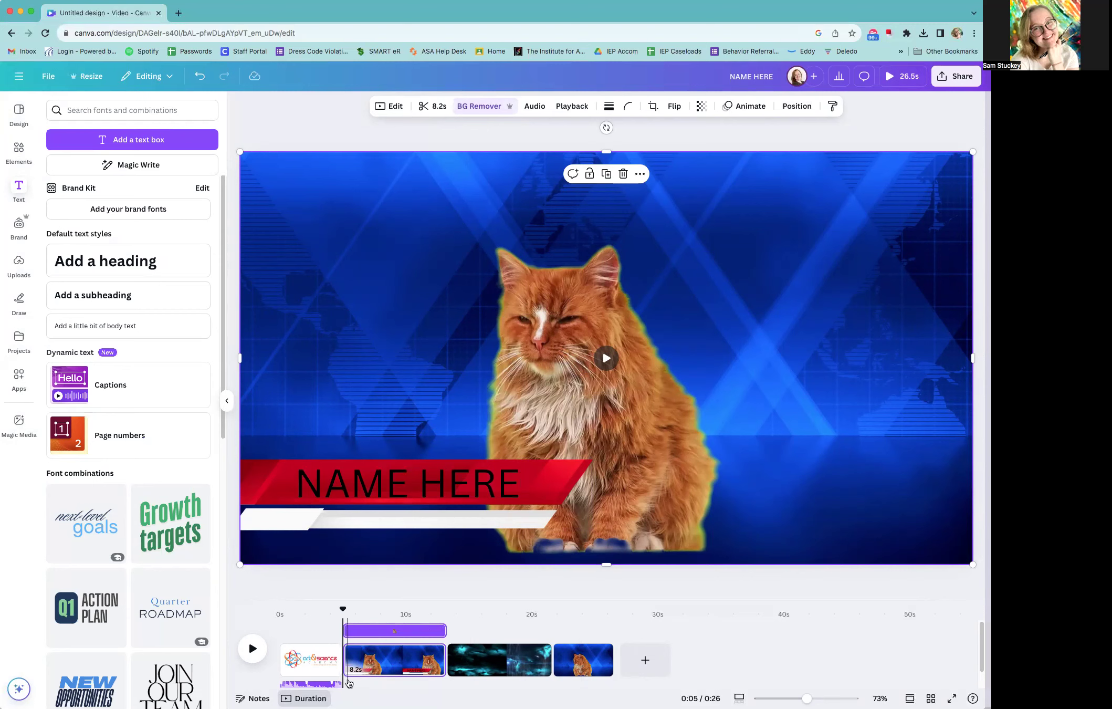
Play the video from near the end of the first cat page to review the cuts around the storm clip
mouse_move(345, 670)
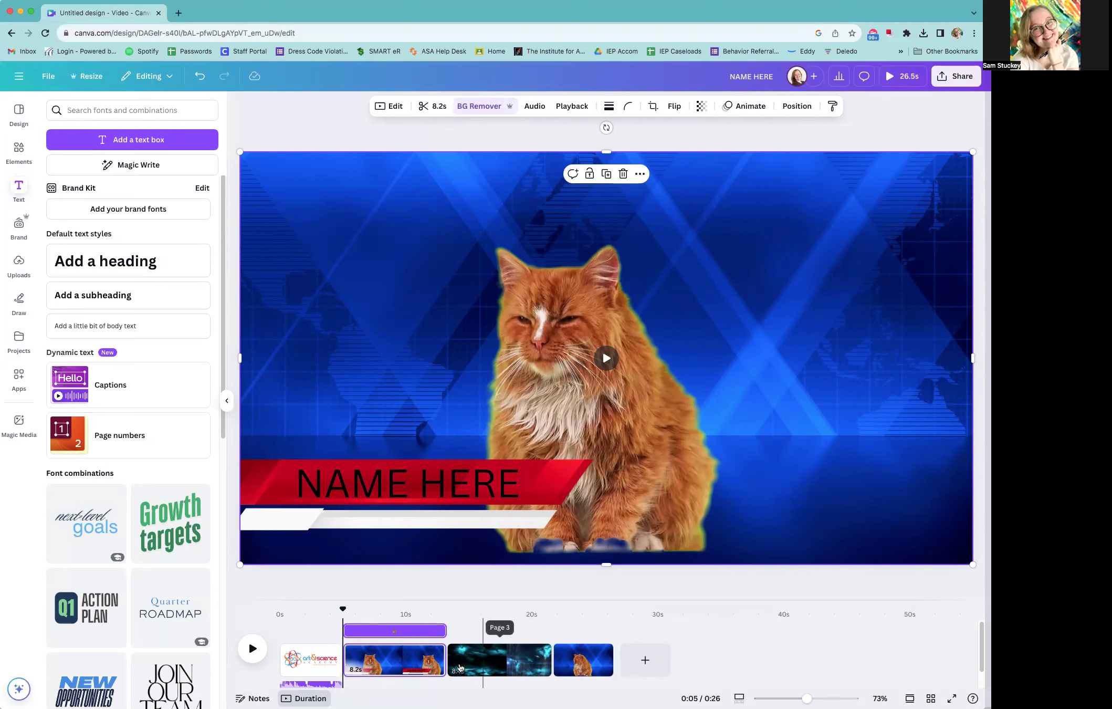
left_click(434, 617)
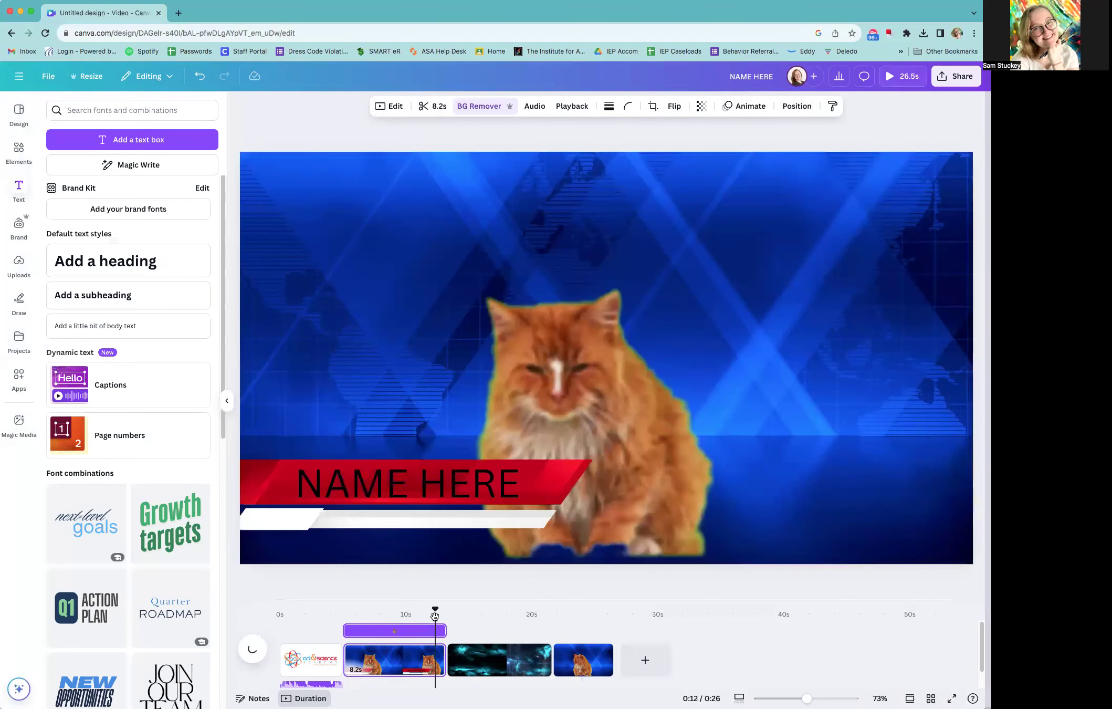
left_click(521, 388)
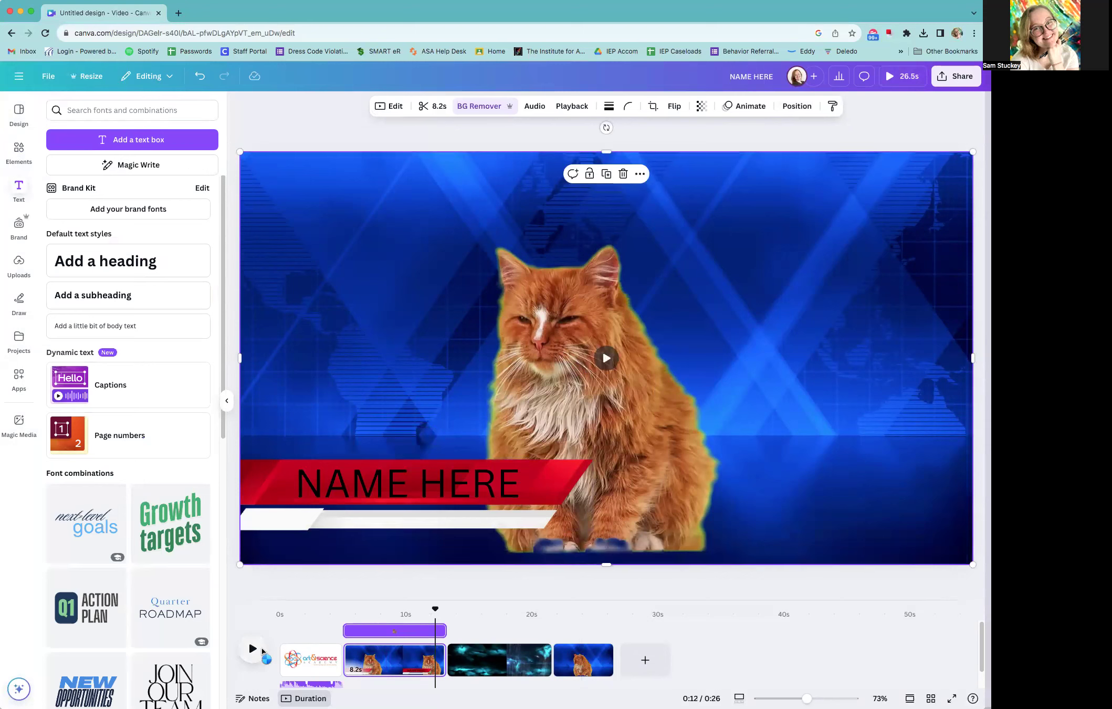
left_click(262, 651)
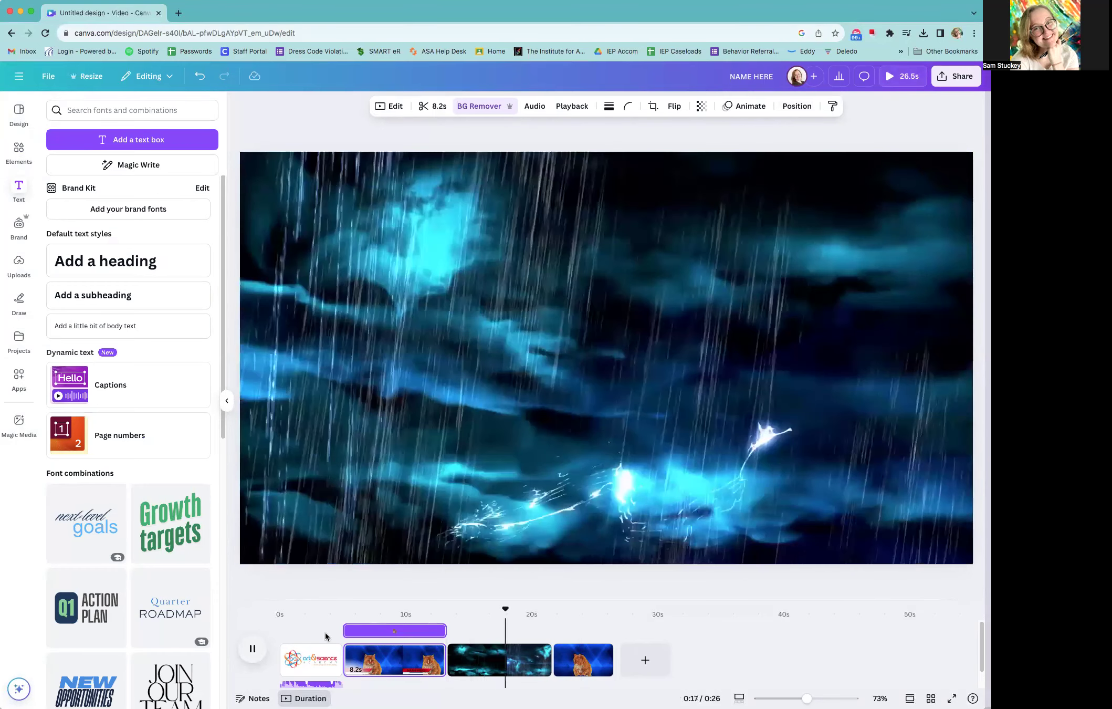
Add leftward 1-second Color Wipe transitions before and after the storm clip
mouse_move(446, 670)
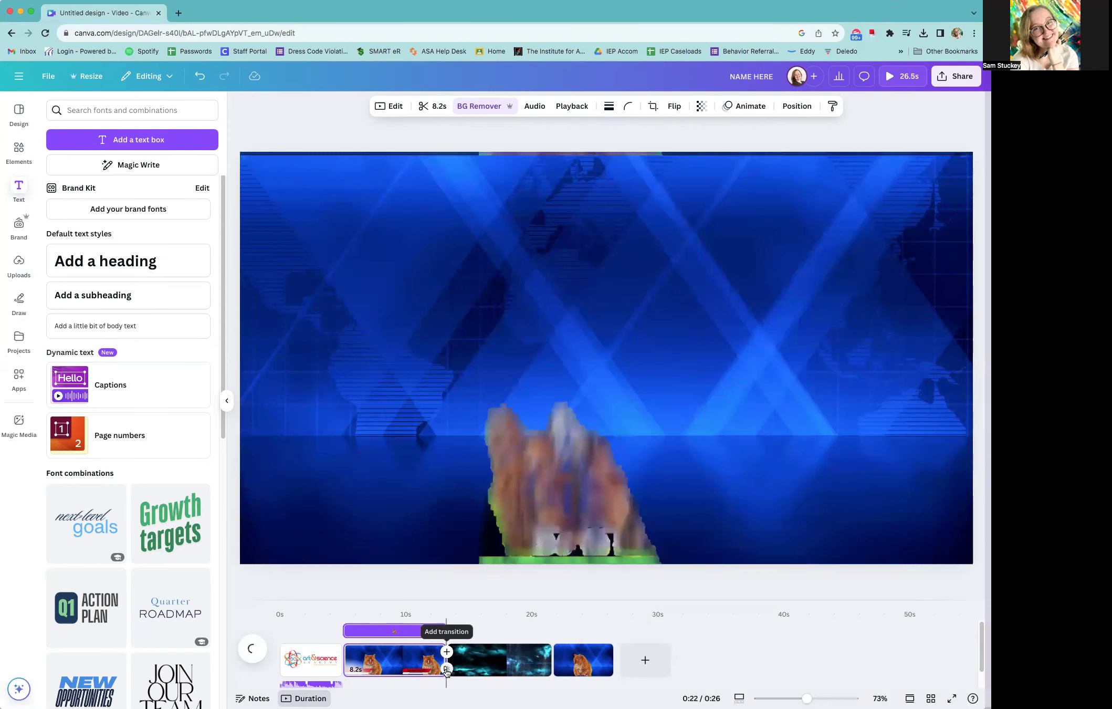
left_click(446, 653)
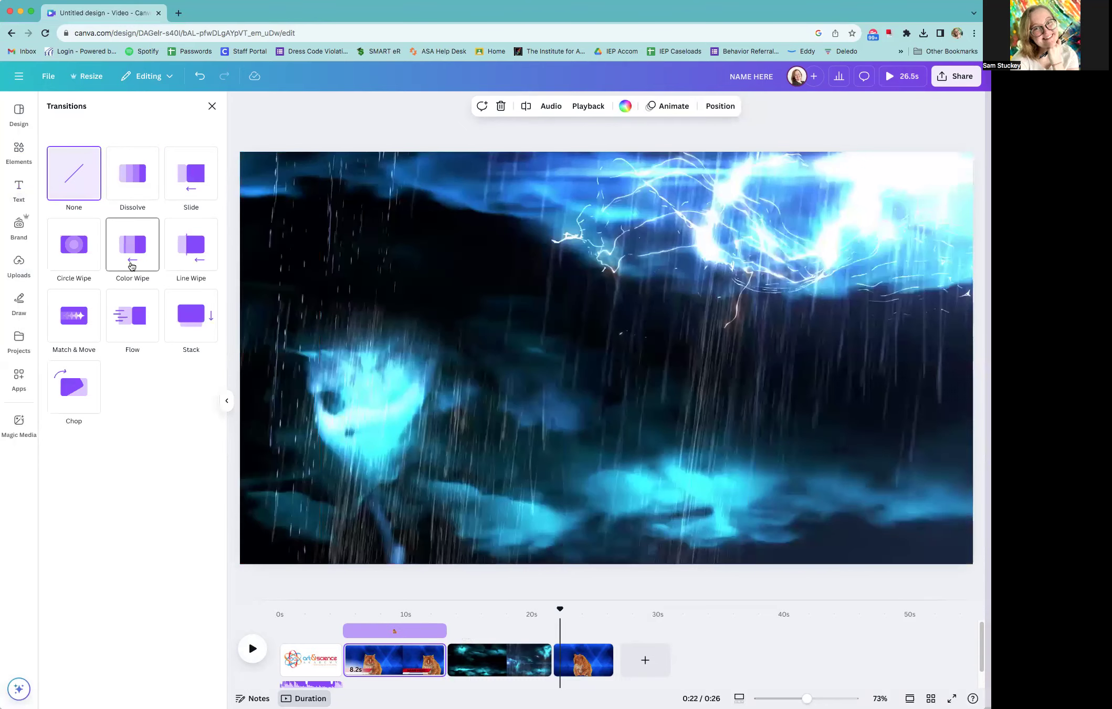
left_click(131, 266)
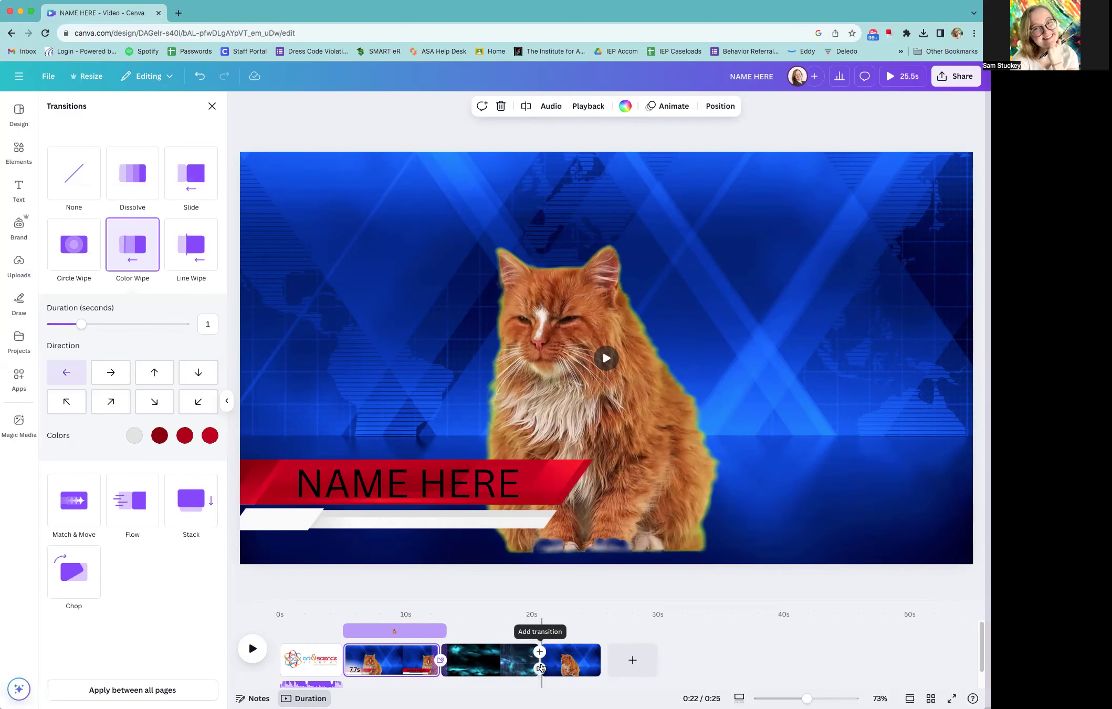
left_click(539, 668)
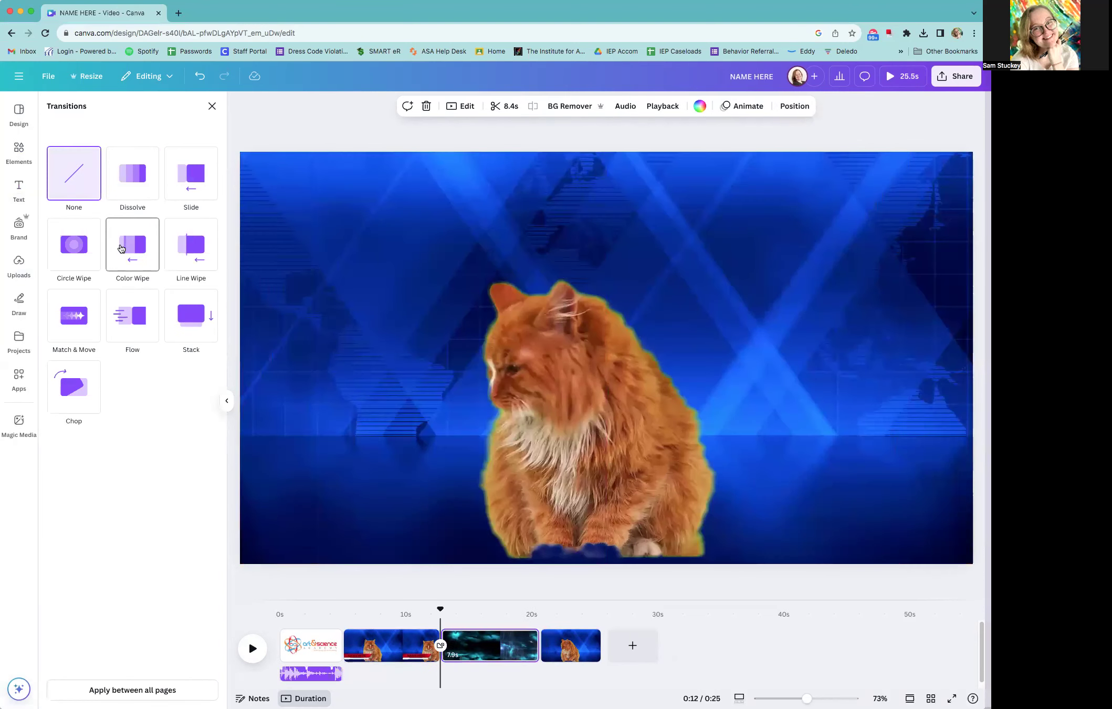
left_click(120, 248)
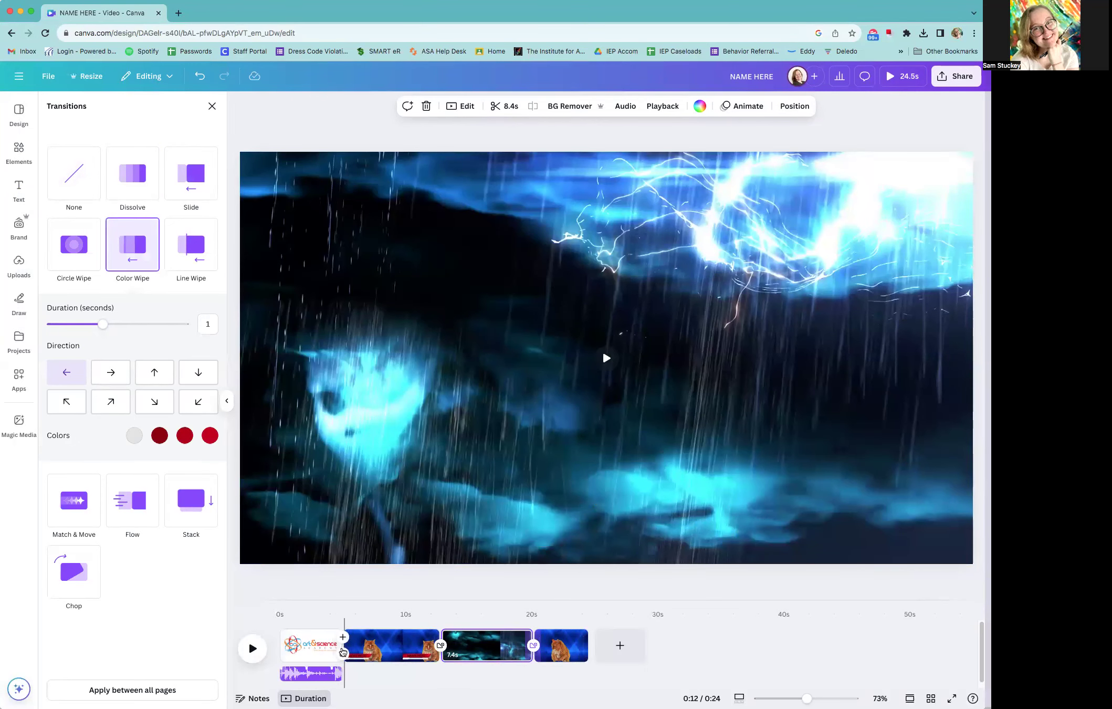
Add a 0.5-second Dissolve transition between the title page and the first cat page, and preview the whole video
left_click(341, 649)
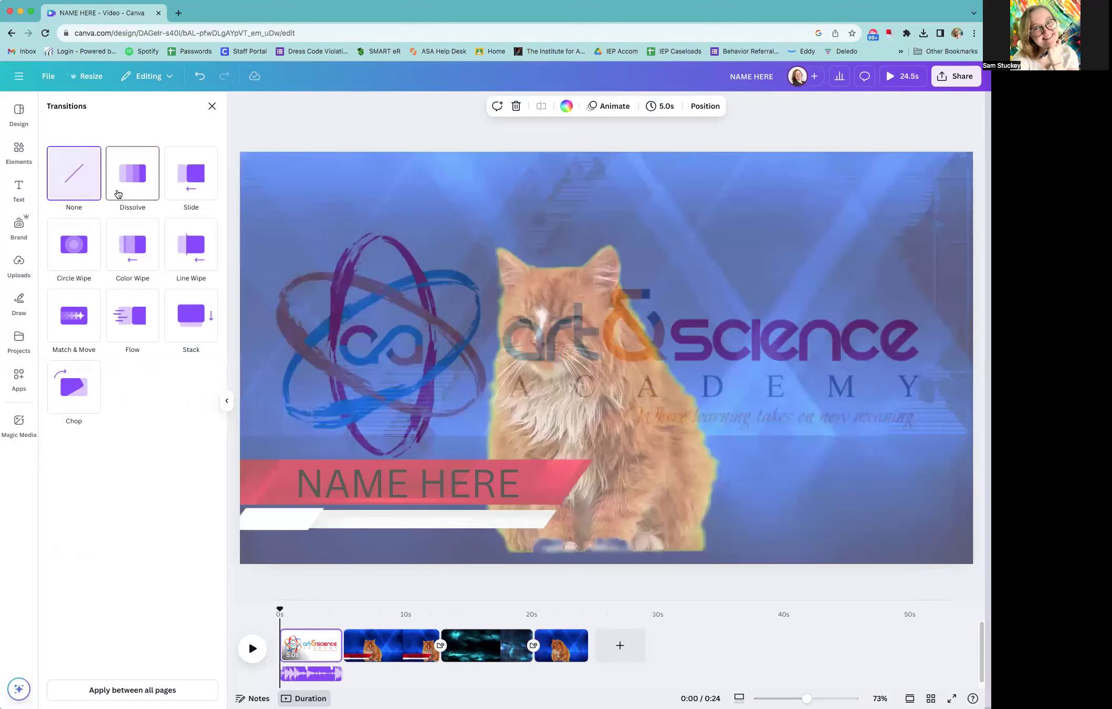
left_click(118, 192)
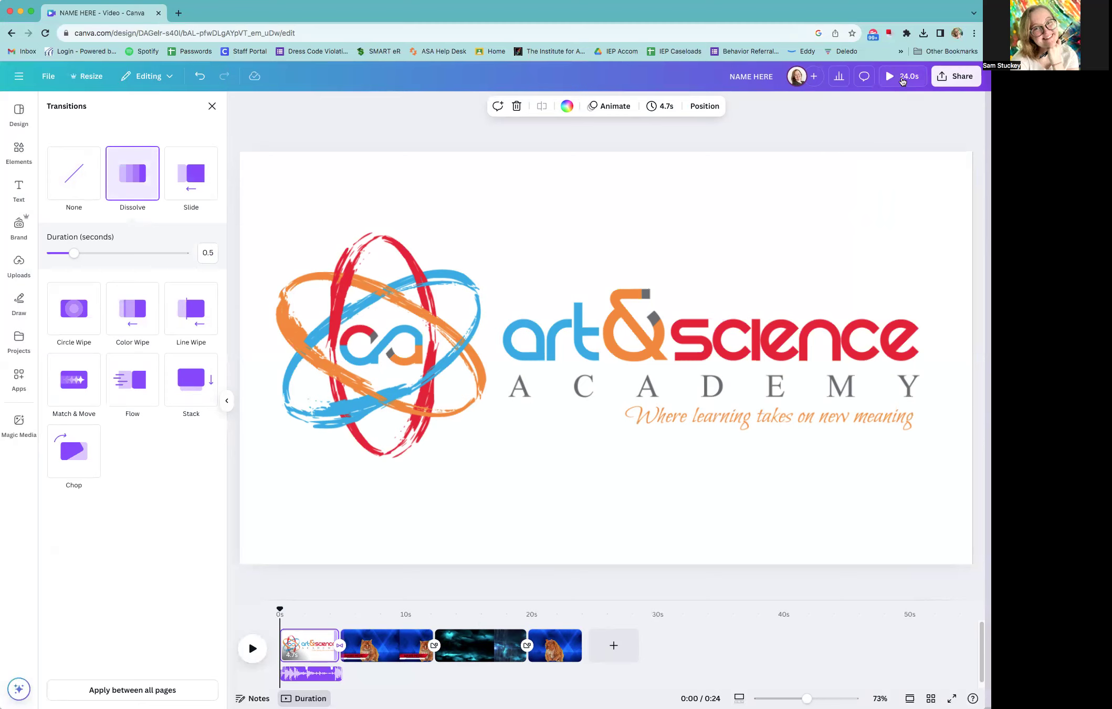
left_click(901, 78)
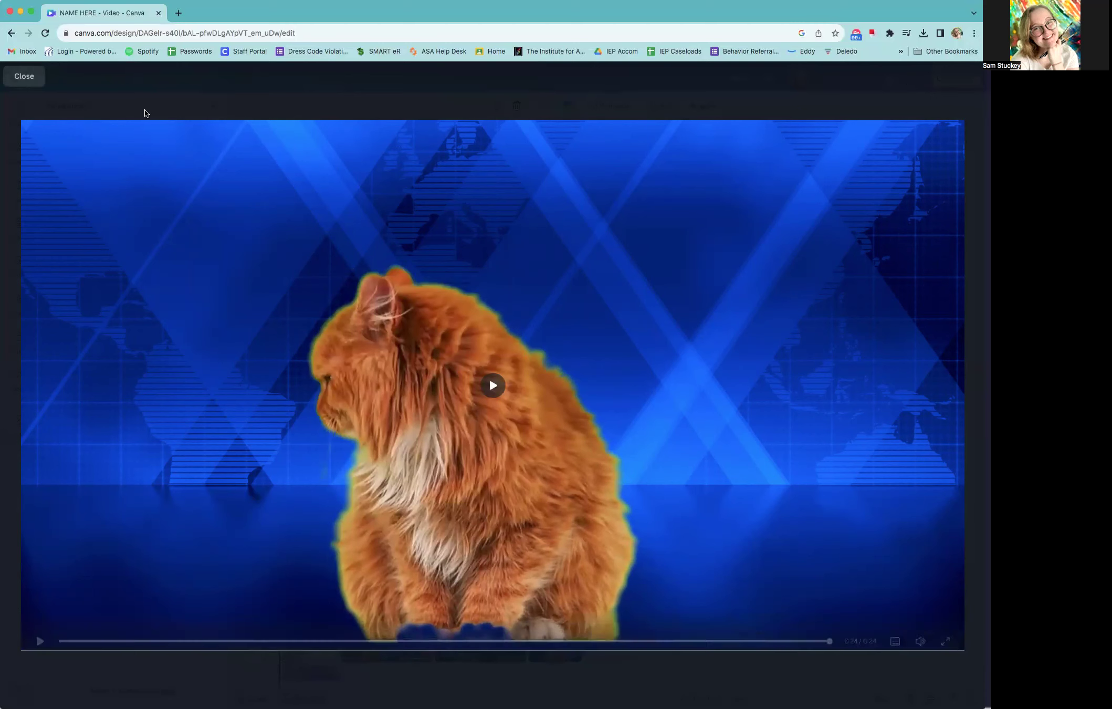
left_click(30, 77)
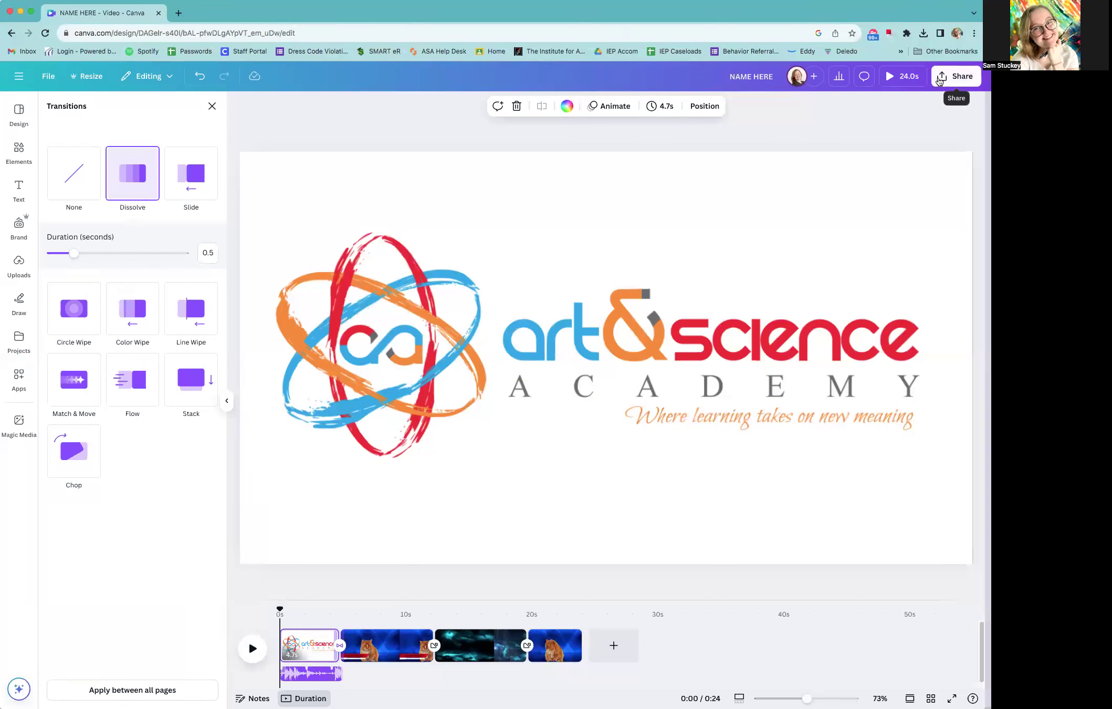
Download all four pages as an MP4 video at 1080p (HD)
left_click(938, 78)
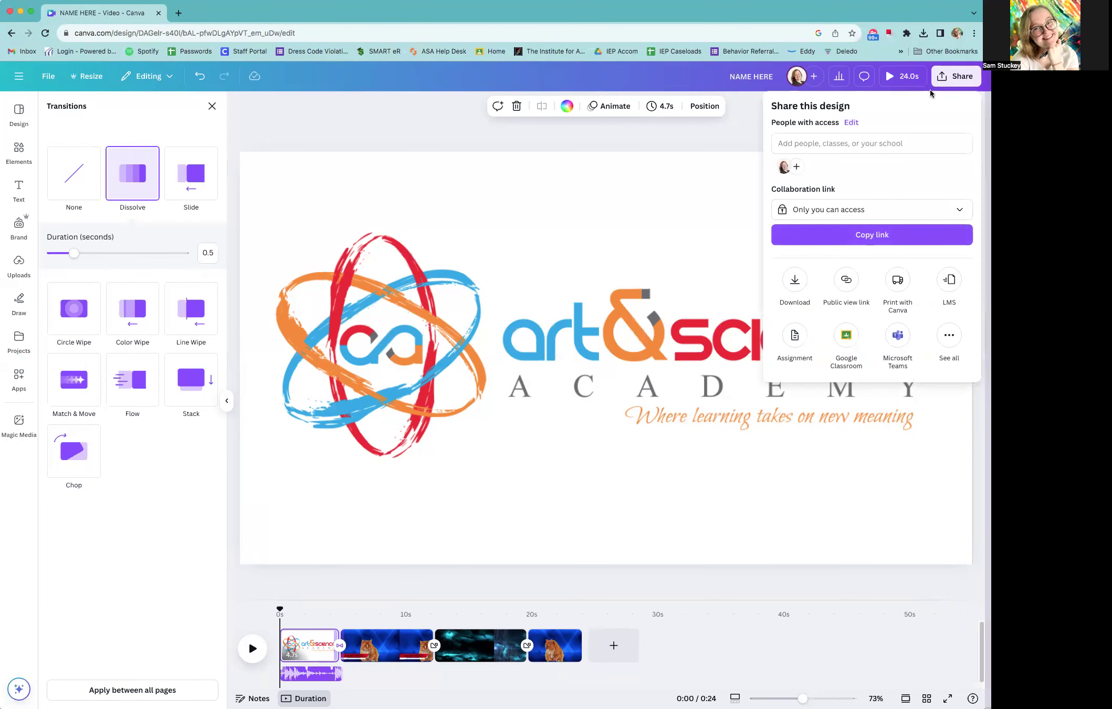
left_click(794, 277)
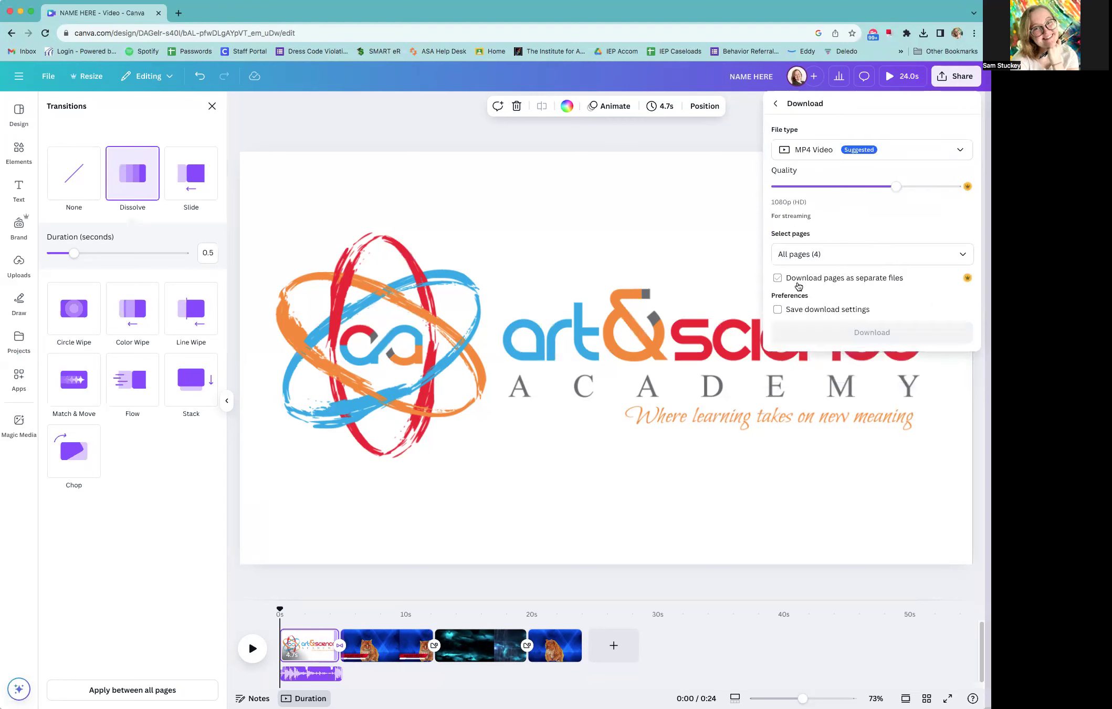
left_click(797, 154)
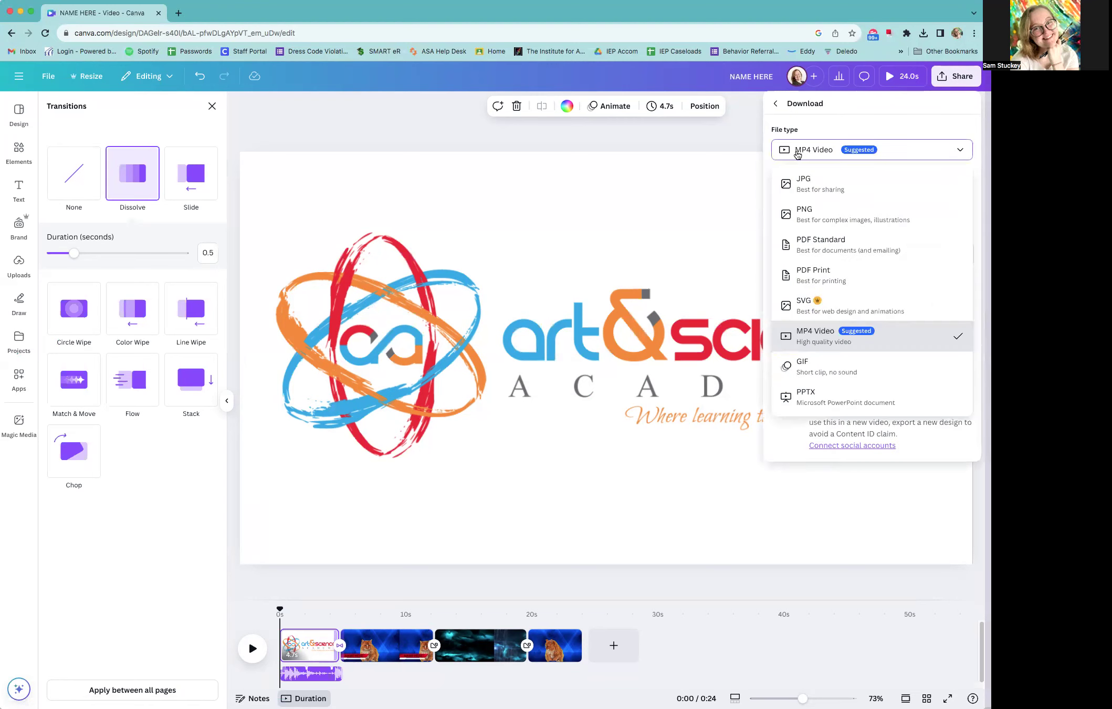
left_click(799, 342)
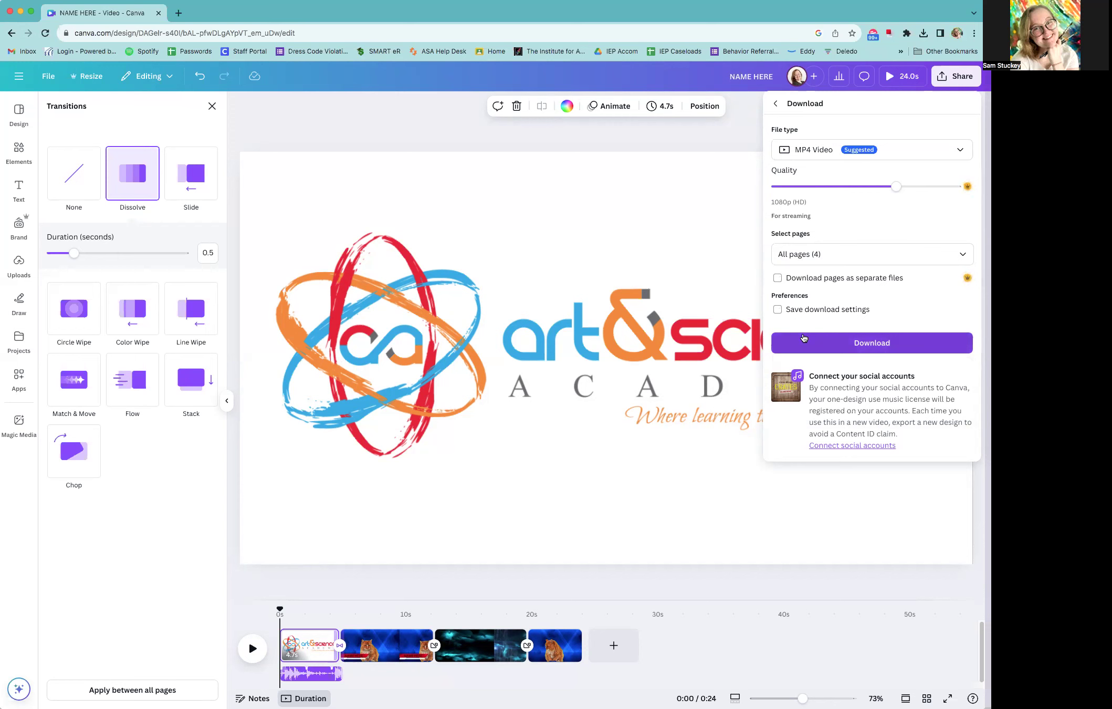
left_click(854, 346)
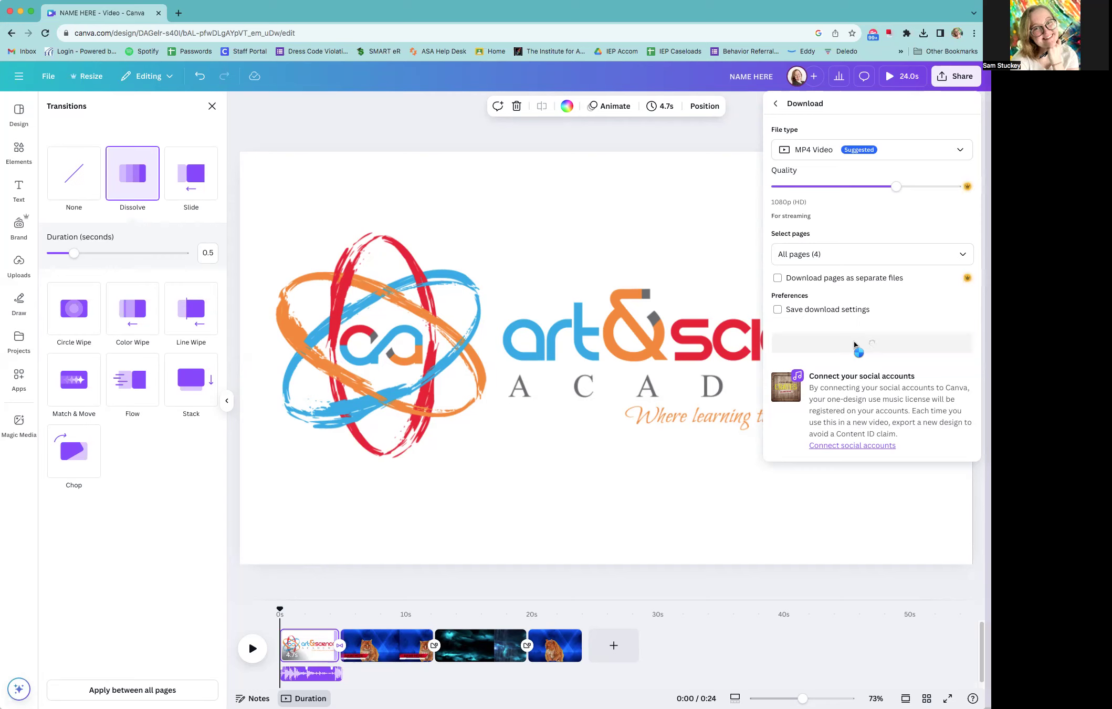